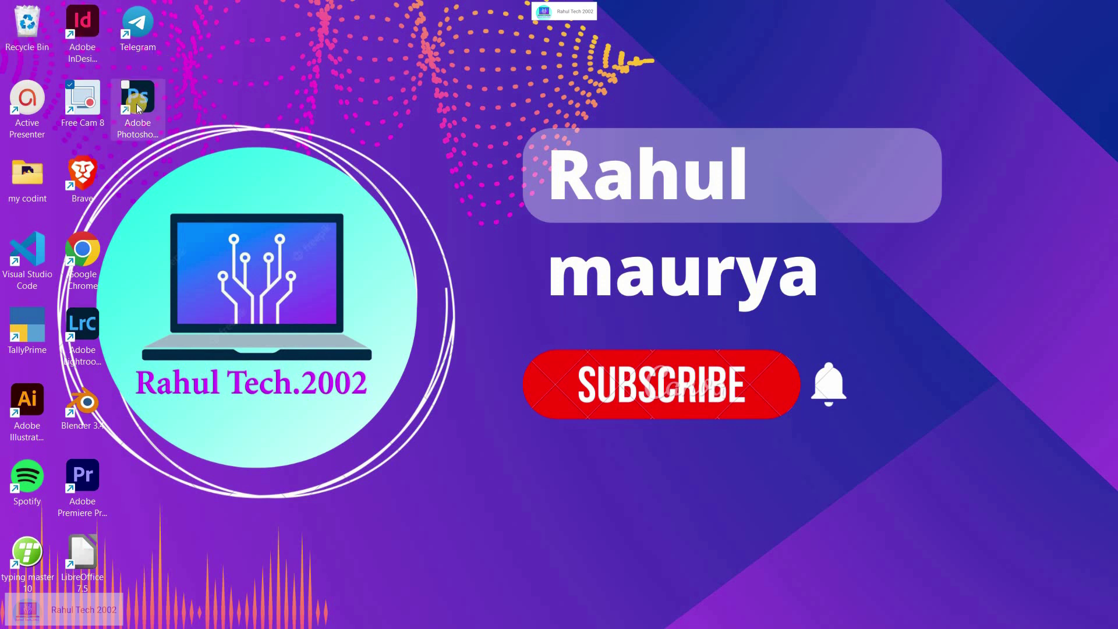
# Step: Launch Adobe Photoshop from its desktop shortcut
pyautogui.doubleClick(136, 104)
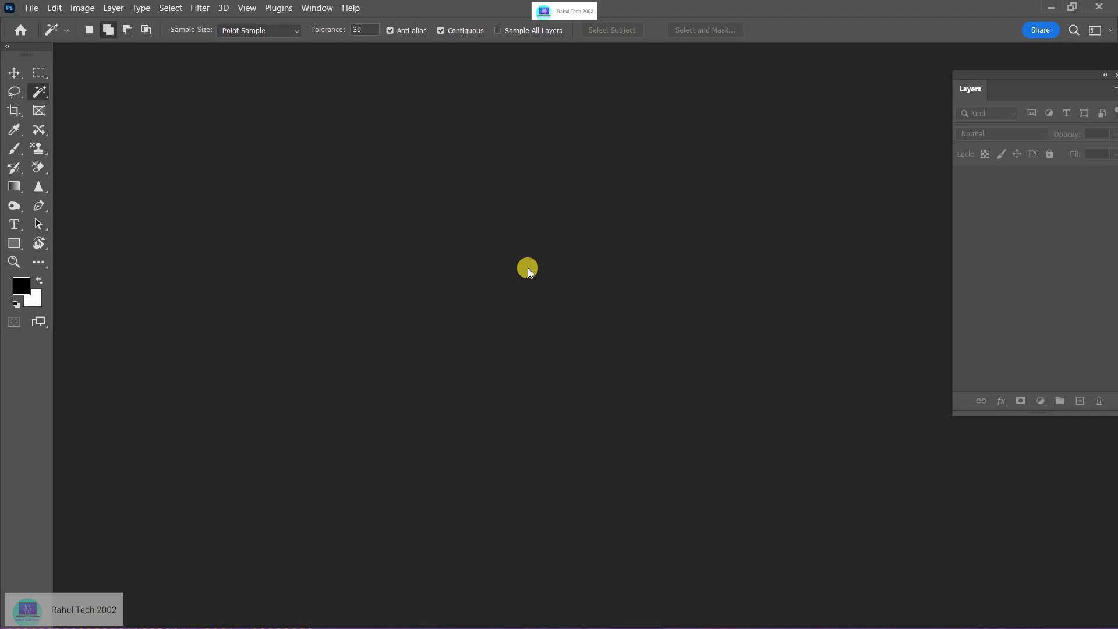
pyautogui.click(19, 30)
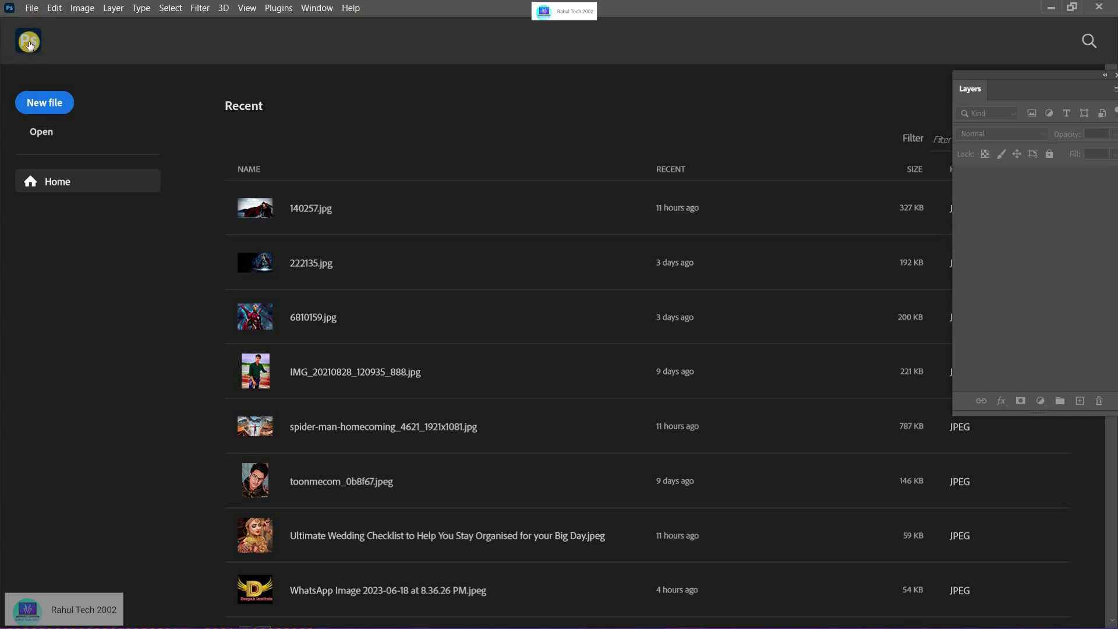
pyautogui.click(30, 43)
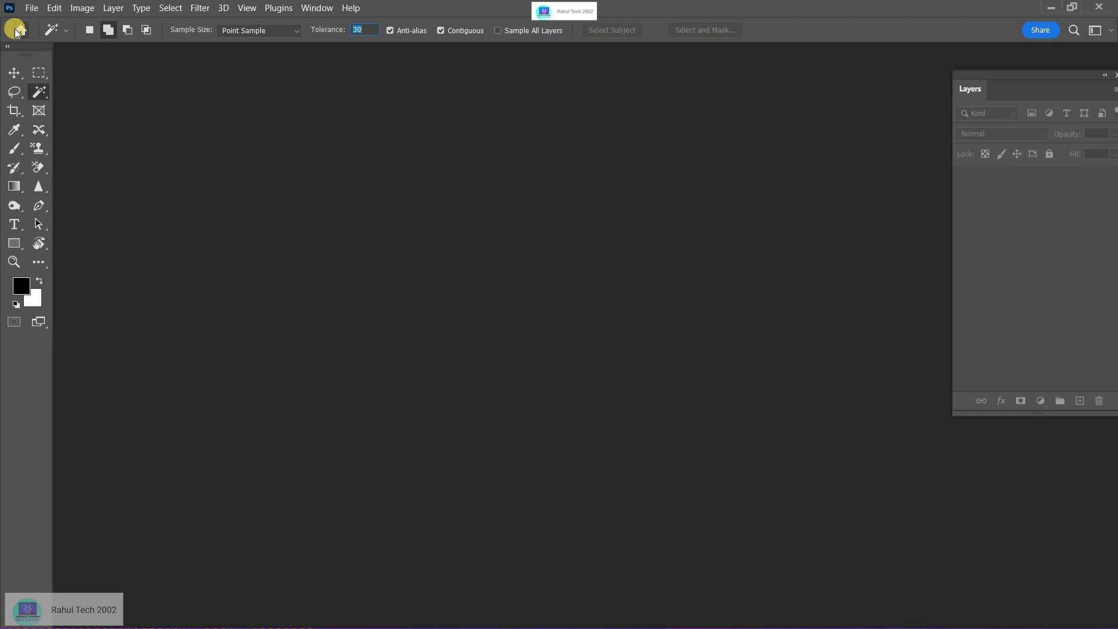
pyautogui.click(16, 30)
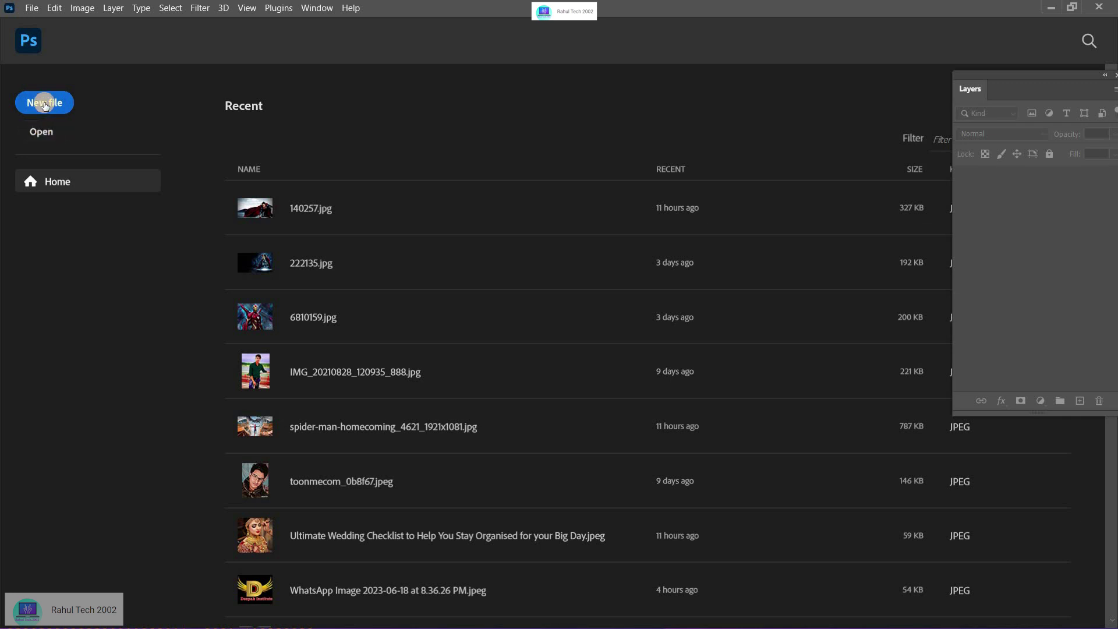
pyautogui.click(42, 137)
pyautogui.click(28, 40)
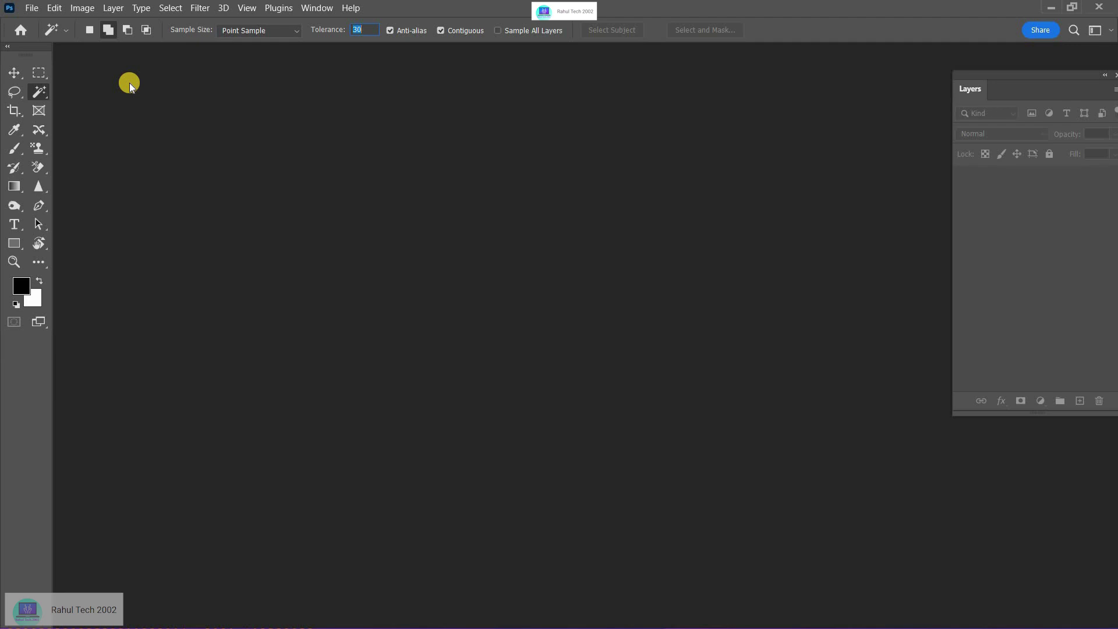
pyautogui.click(22, 30)
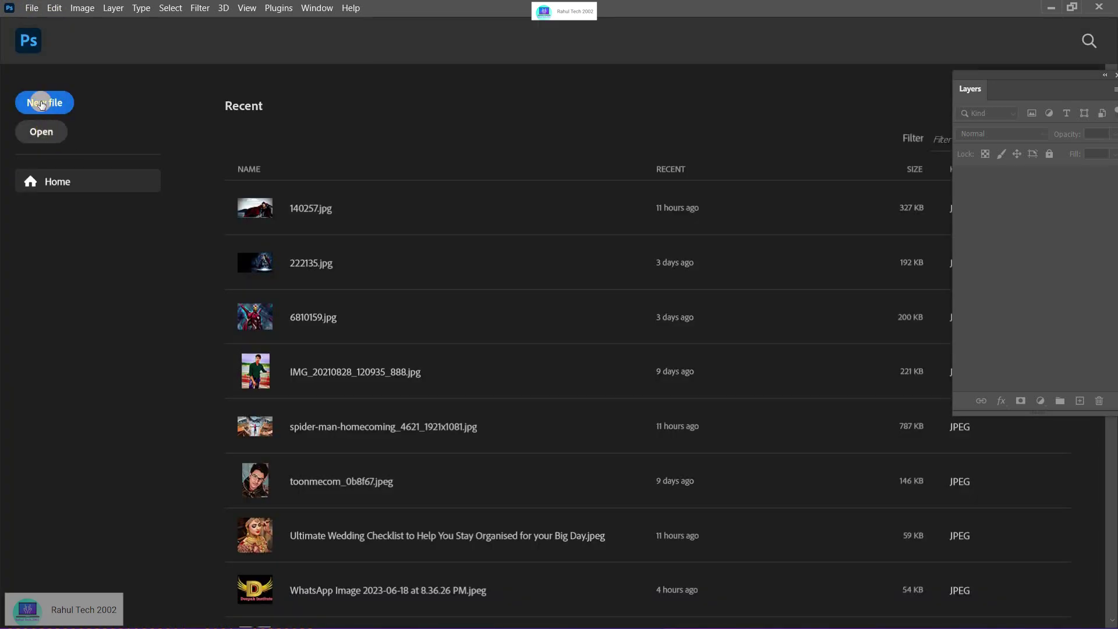
# Step: Create a new 2500 × 800 px, 72 ppi RGB document with a white background
pyautogui.click(41, 101)
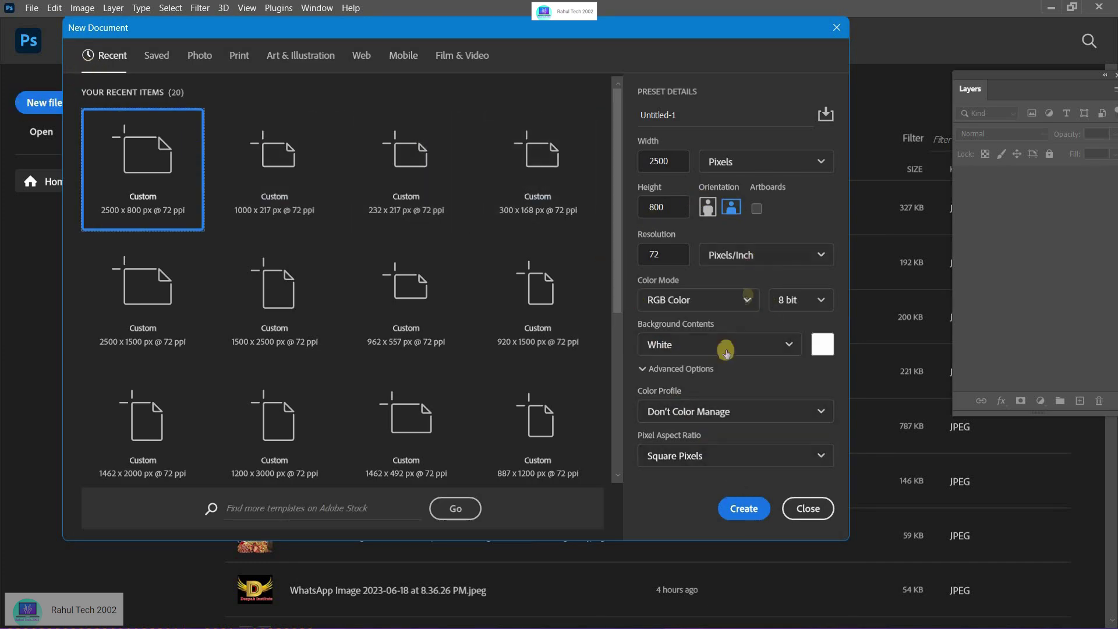
pyautogui.click(744, 513)
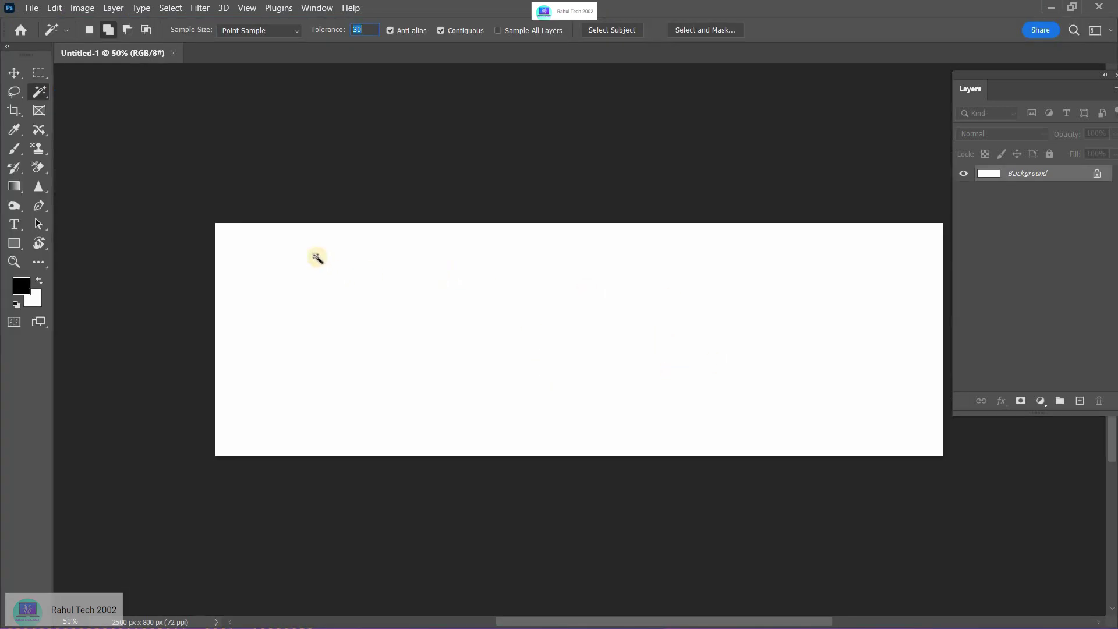
pyautogui.click(14, 74)
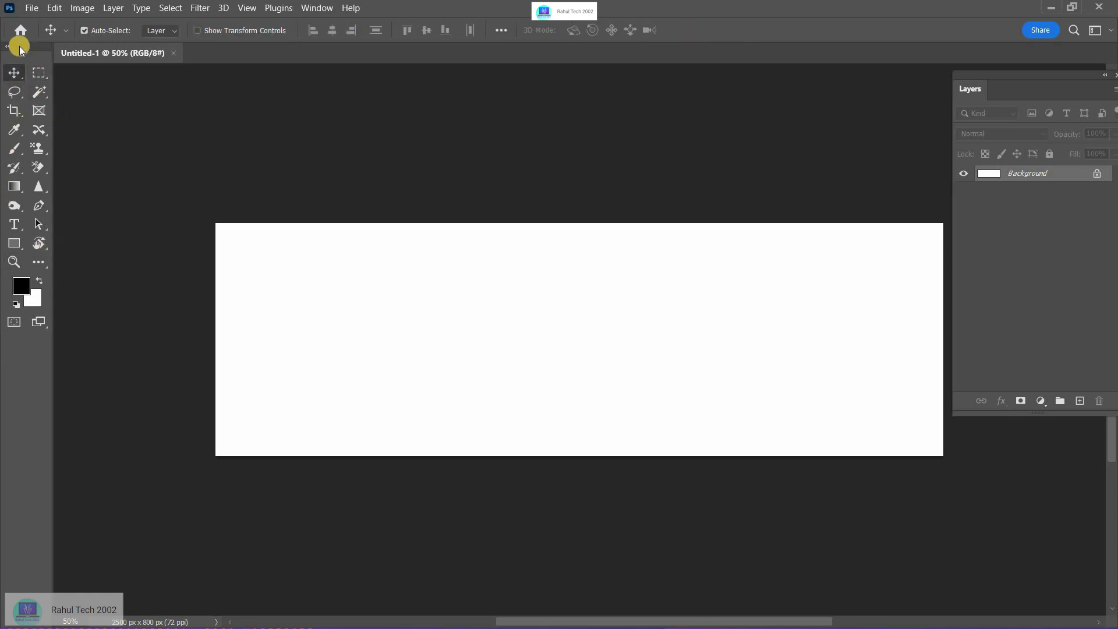
pyautogui.moveTo(19, 47); pyautogui.dragTo(81, 88)
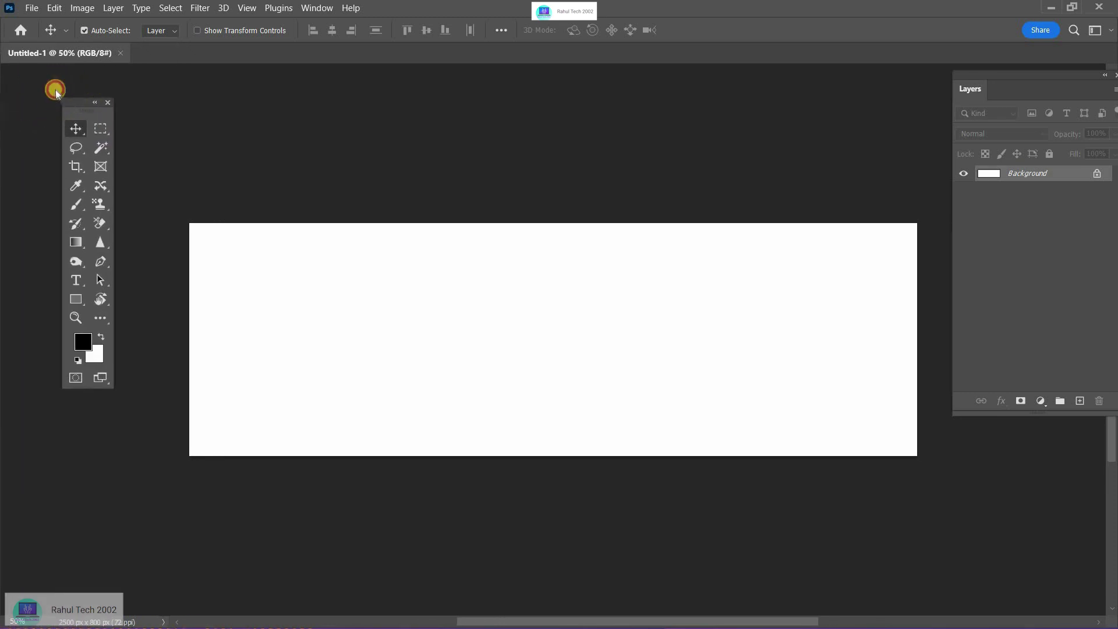
pyautogui.moveTo(56, 92); pyautogui.dragTo(10, 61)
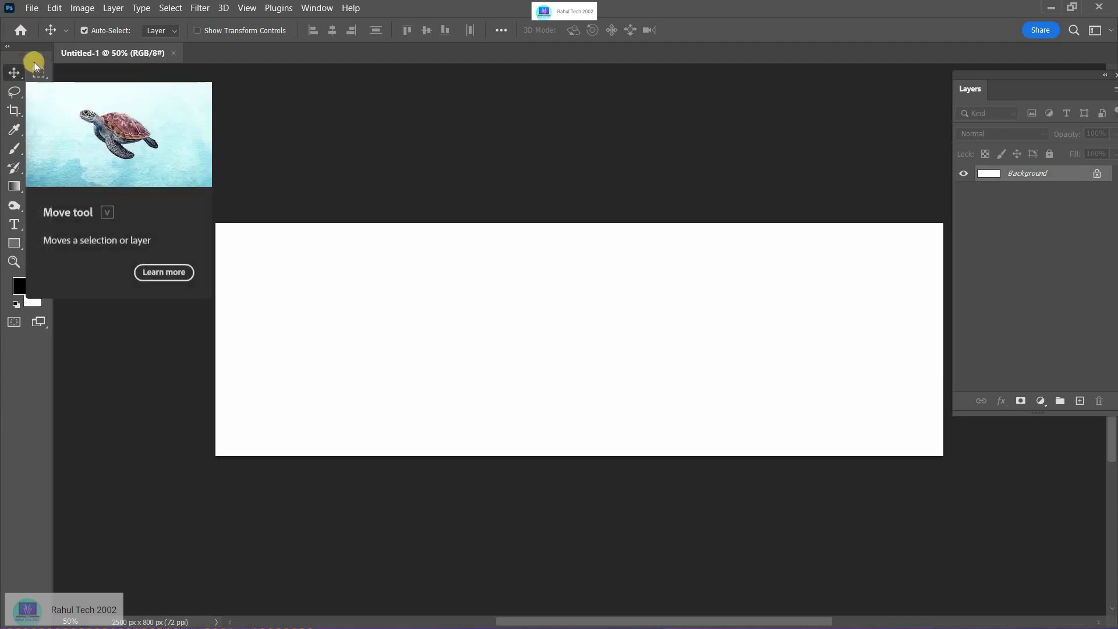
pyautogui.moveTo(38, 71); pyautogui.dragTo(39, 94)
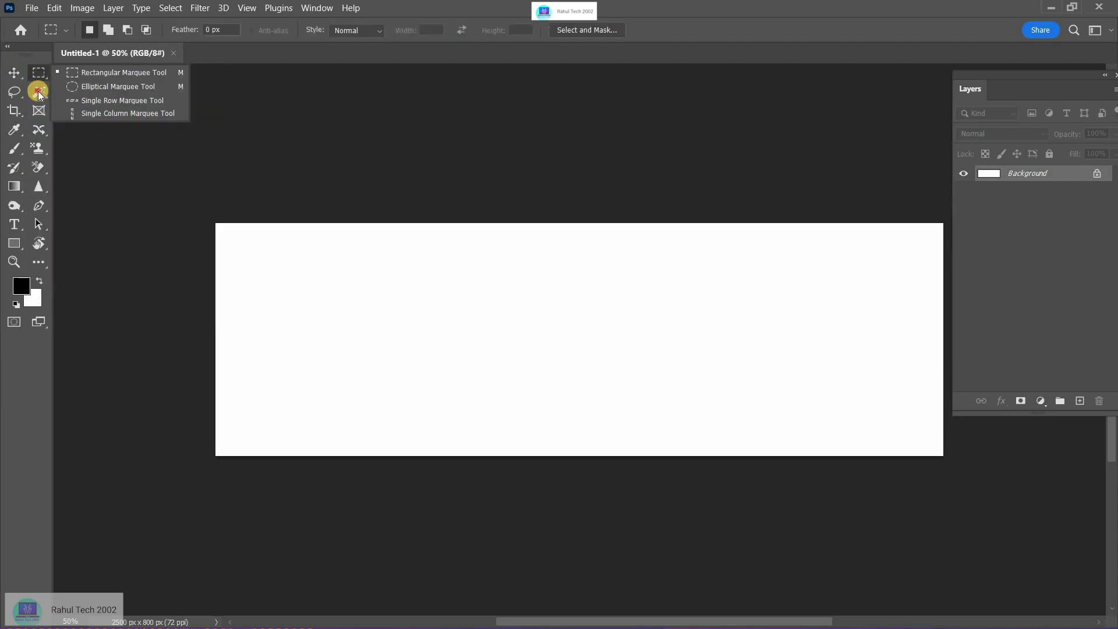
pyautogui.click(39, 93)
pyautogui.click(15, 92)
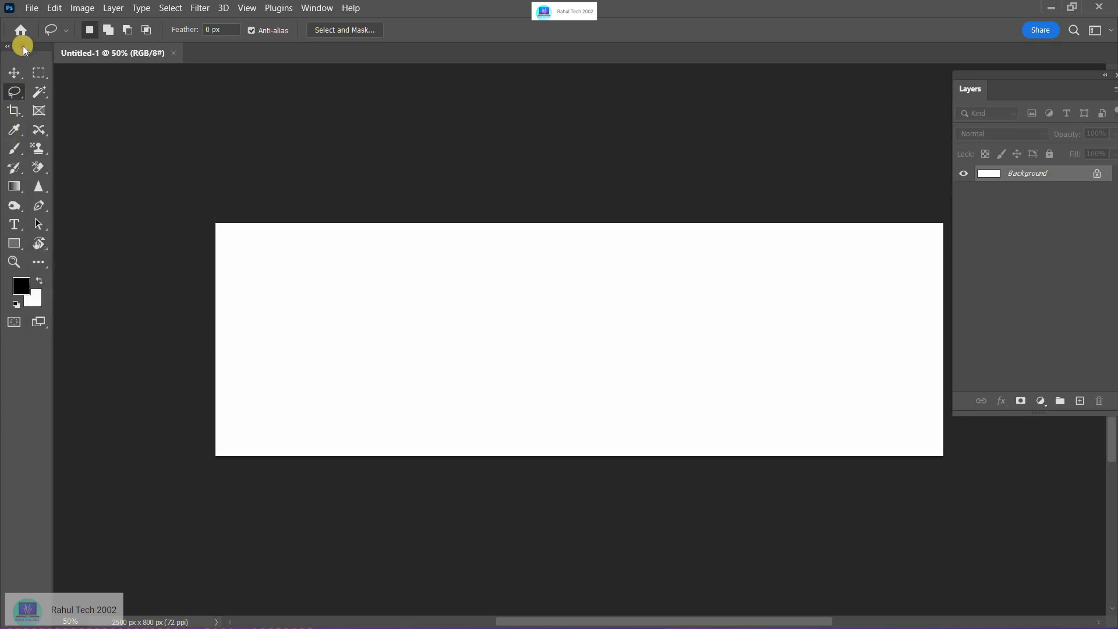
pyautogui.moveTo(23, 46); pyautogui.dragTo(92, 110)
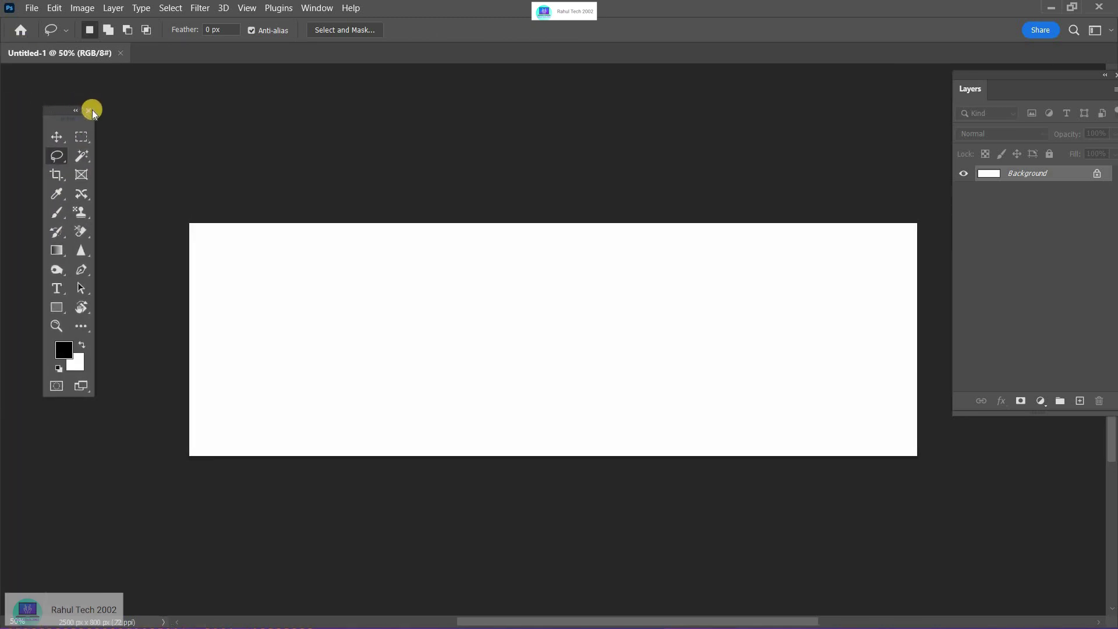
pyautogui.click(90, 111)
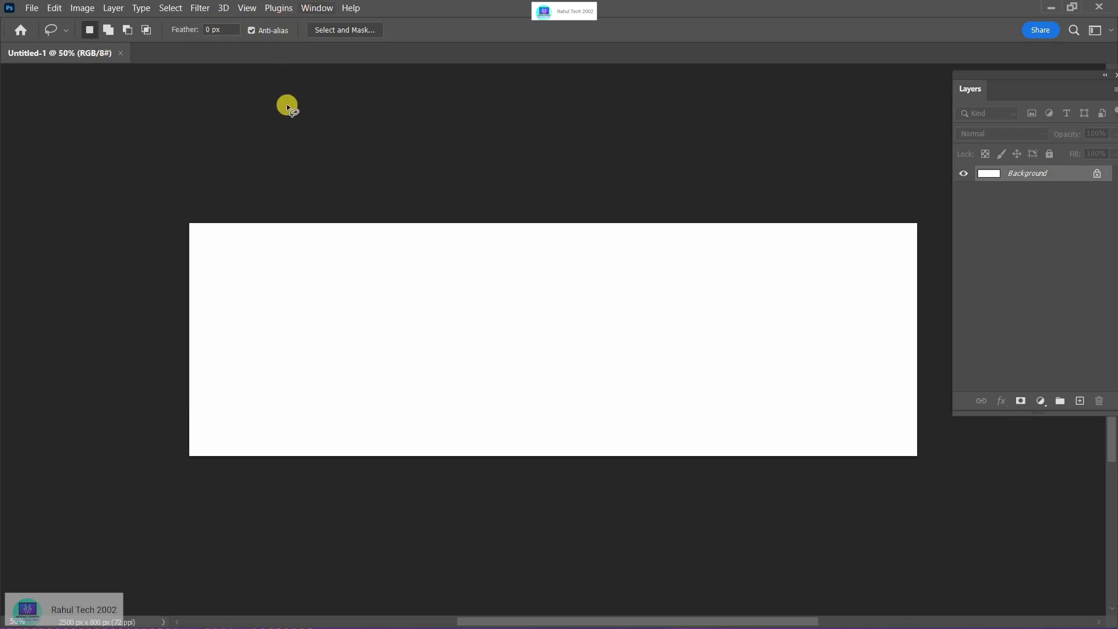
pyautogui.click(318, 10)
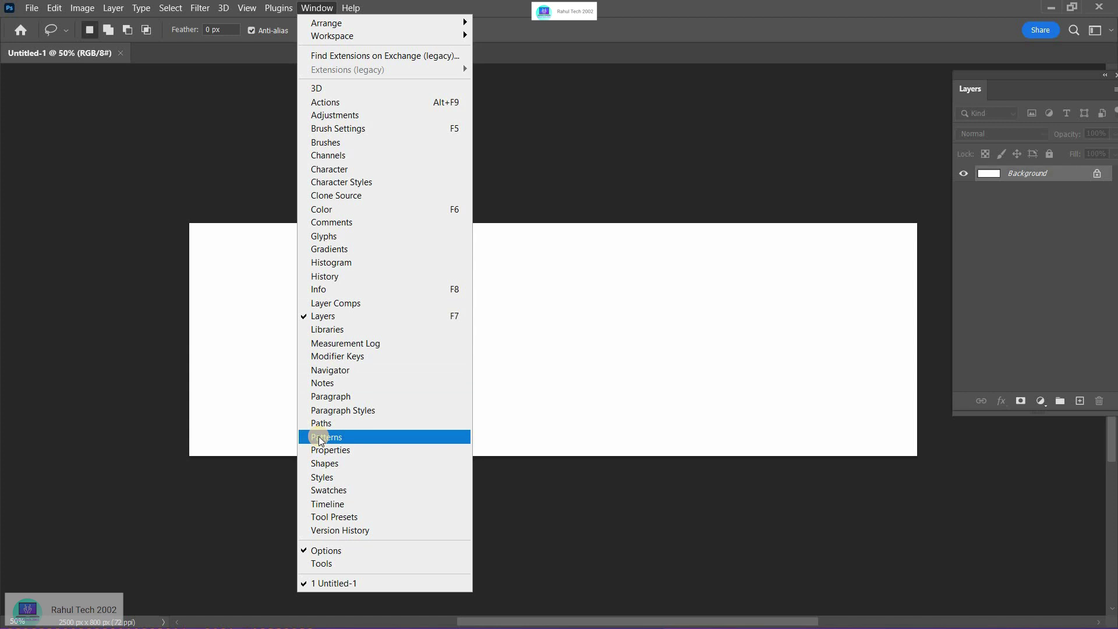
pyautogui.click(321, 564)
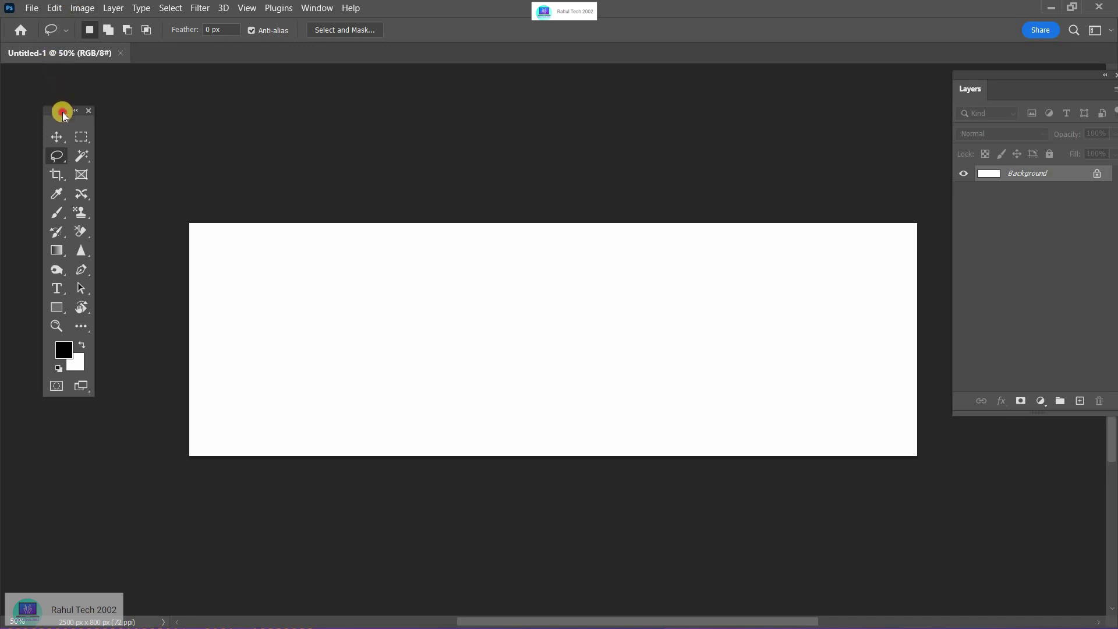
pyautogui.moveTo(63, 114); pyautogui.dragTo(19, 61)
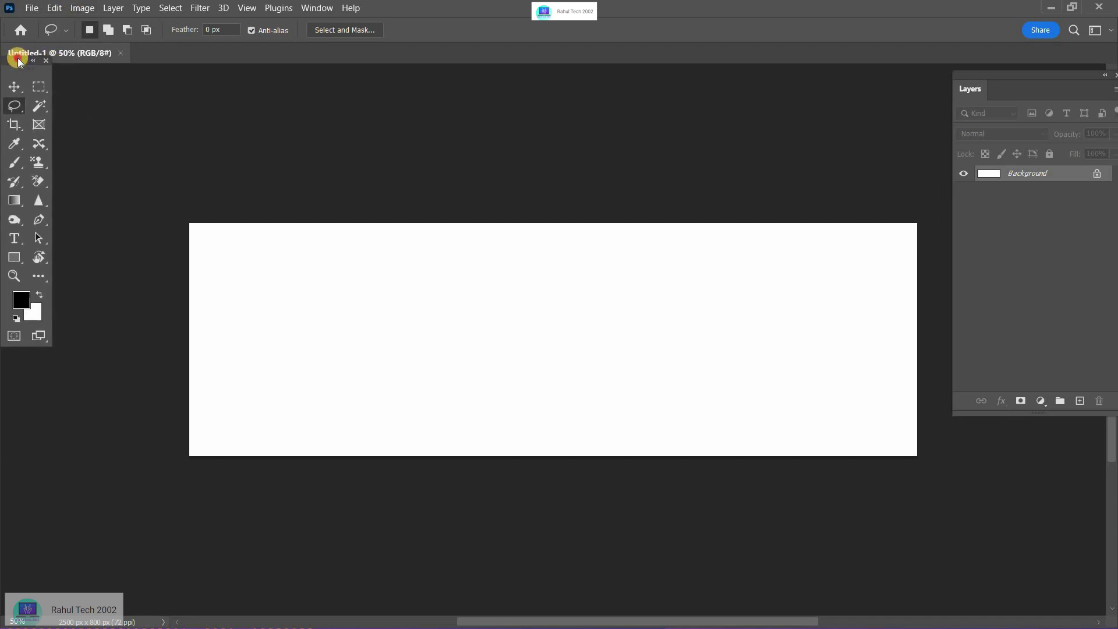
pyautogui.moveTo(19, 61); pyautogui.dragTo(15, 44)
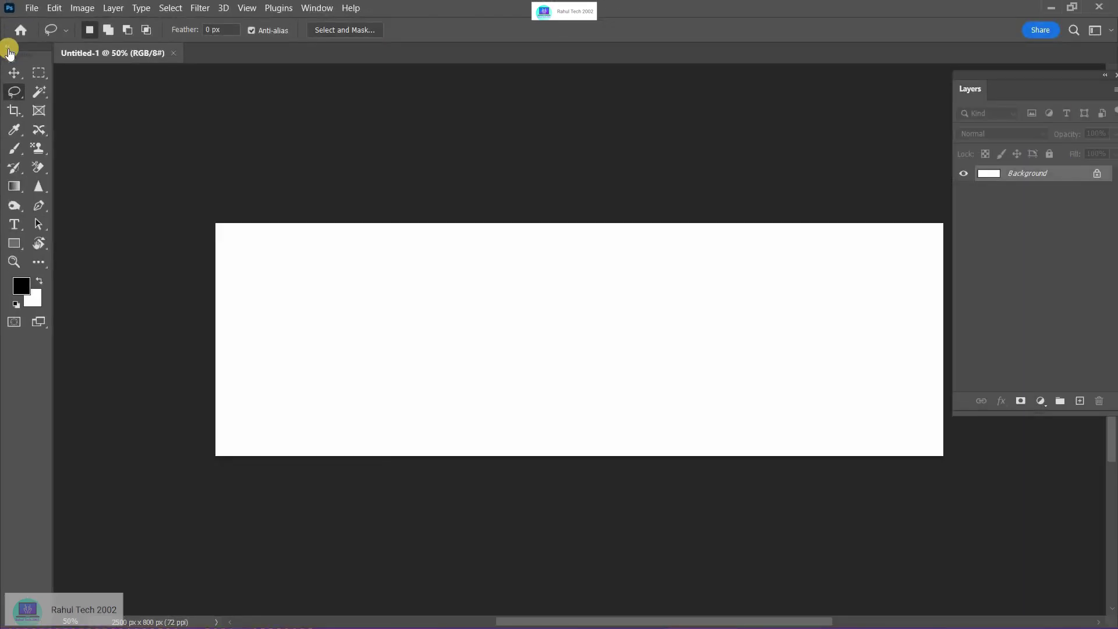
pyautogui.click(8, 46)
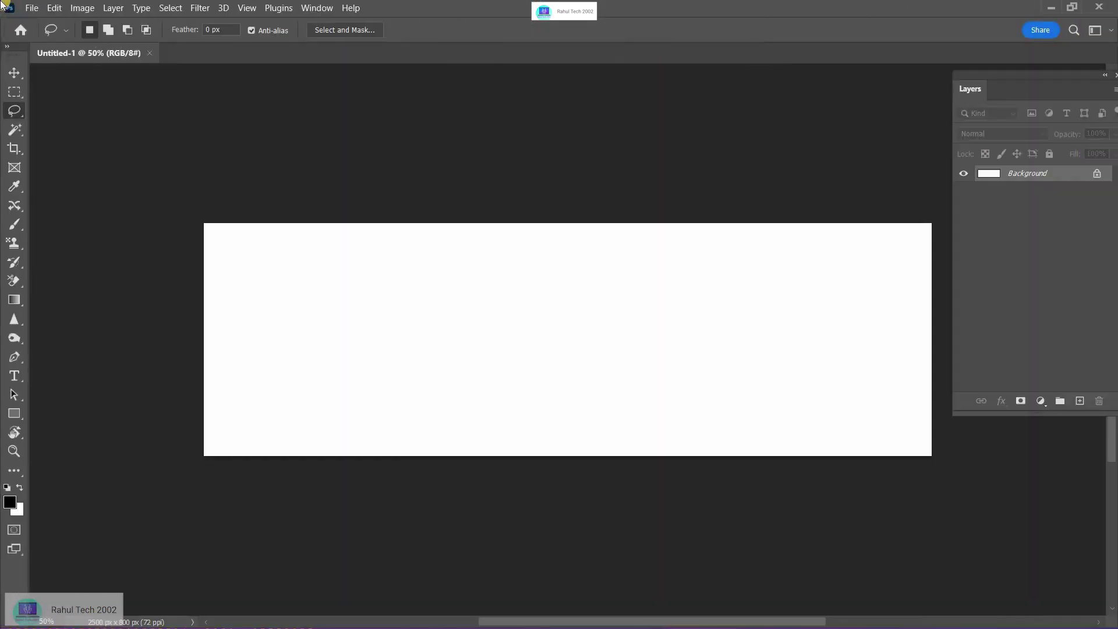
pyautogui.click(8, 46)
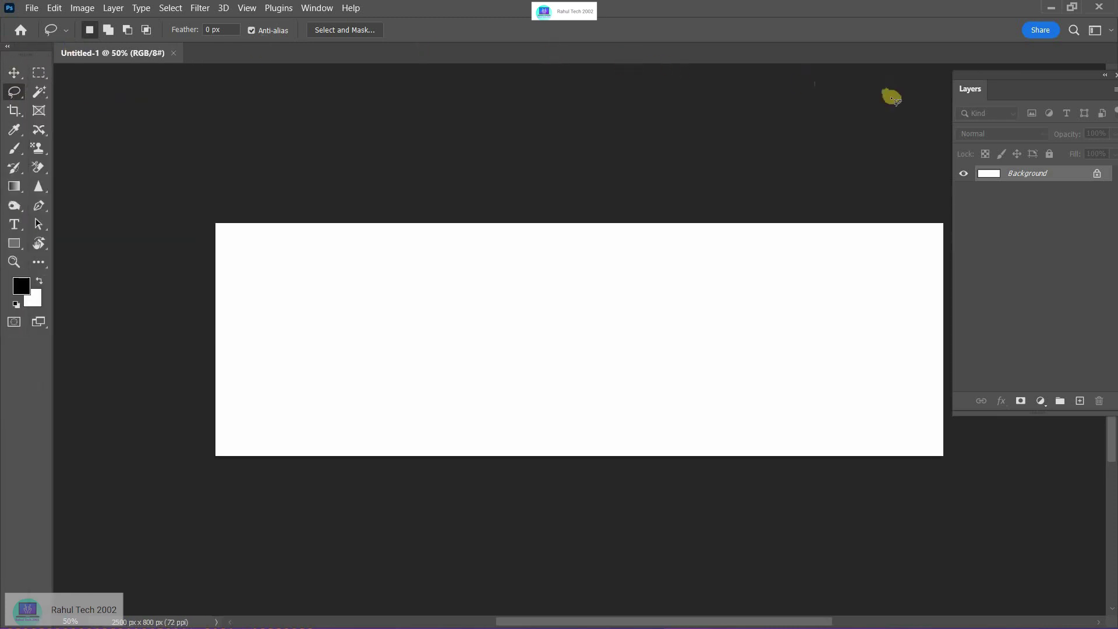
pyautogui.moveTo(802, 94)
pyautogui.mouseDown()
pyautogui.moveTo(630, 119)
pyautogui.moveTo(964, 105)
pyautogui.moveTo(742, 103)
pyautogui.moveTo(791, 96)
pyautogui.mouseUp()
# Step: Close the floating Layers panel, reopen it from the Window menu and move it right
pyautogui.click(789, 95)
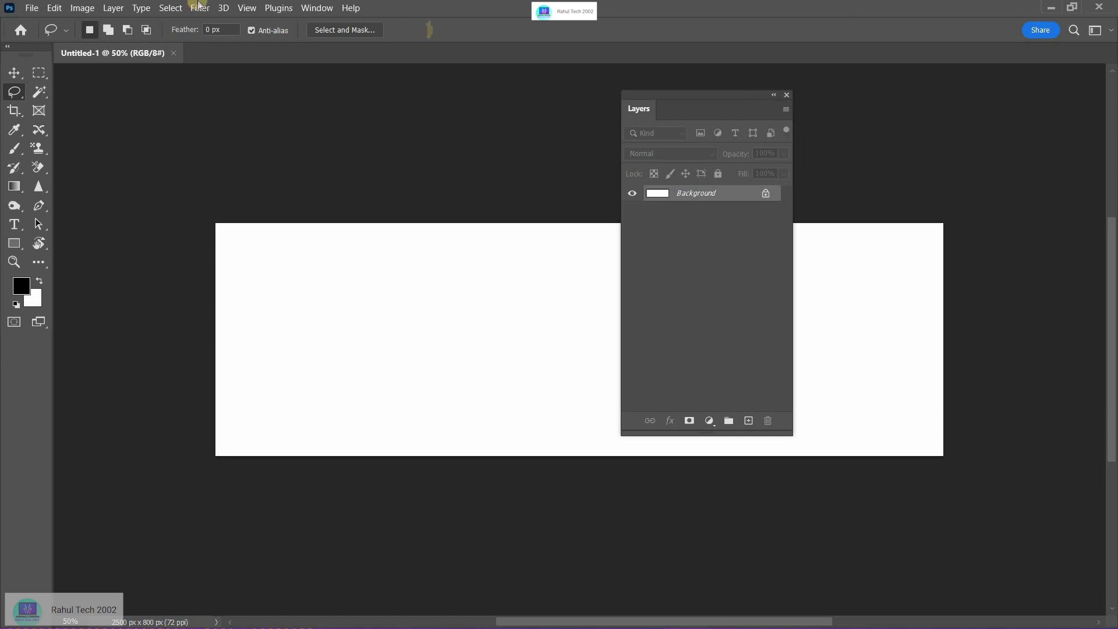
pyautogui.click(315, 10)
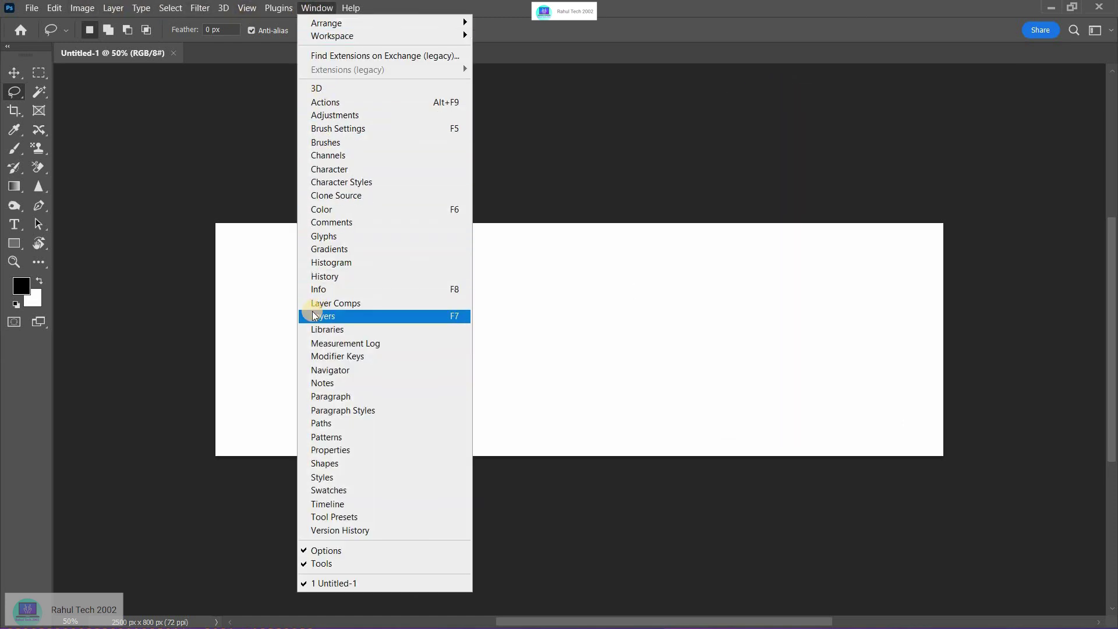
pyautogui.click(422, 317)
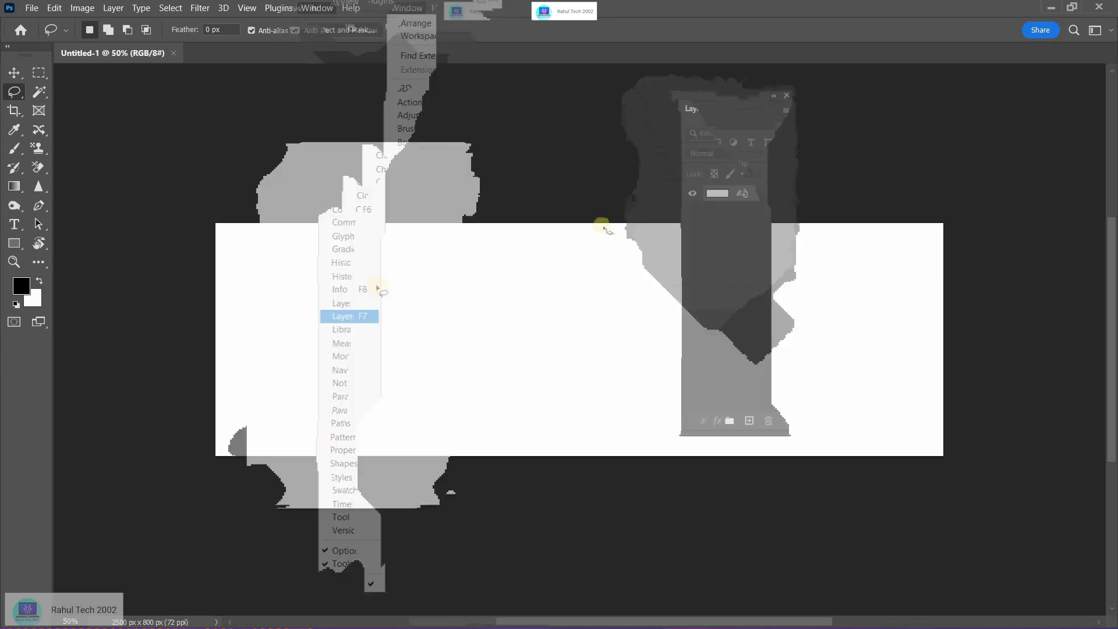
pyautogui.moveTo(1018, 100); pyautogui.dragTo(1019, 97)
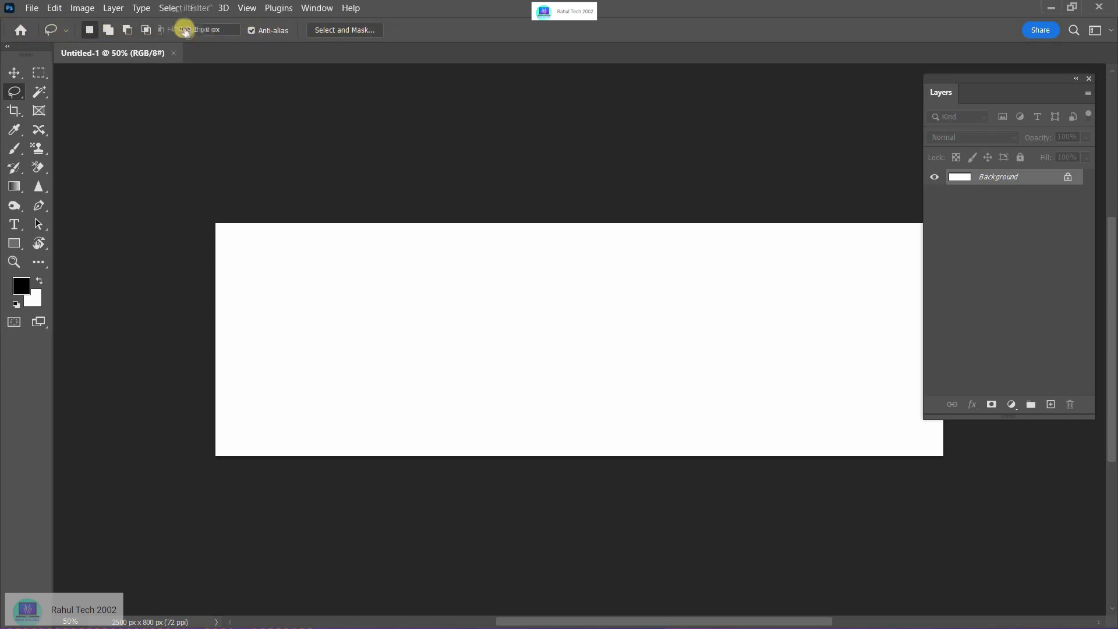
pyautogui.click(38, 74)
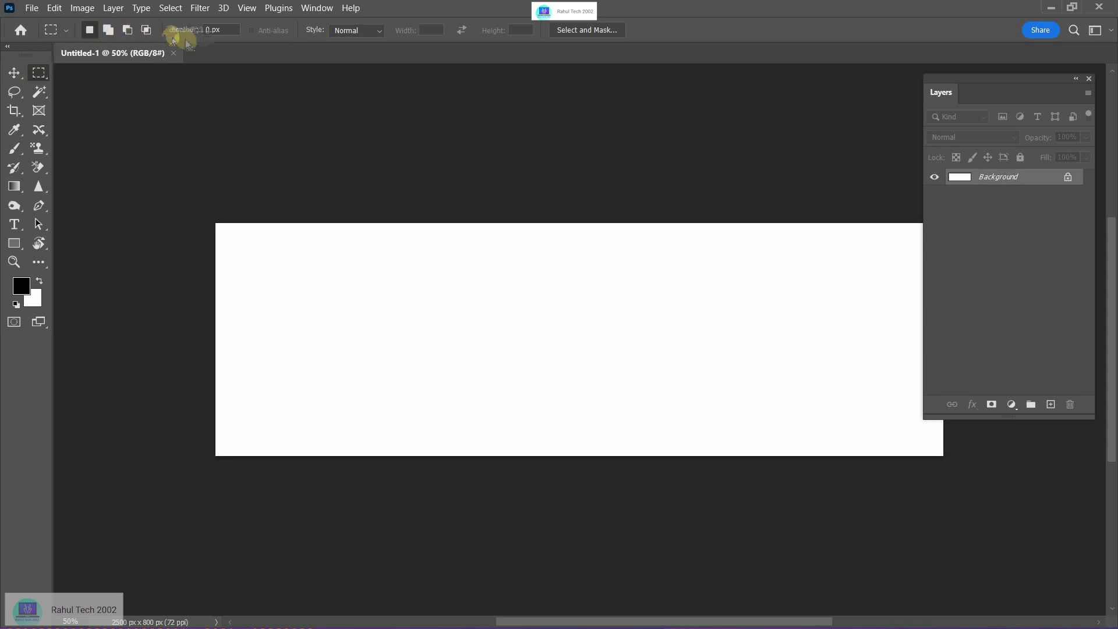
# Step: Exit the Crop tool to the Move tool and close the blank Untitled-1 document
pyautogui.click(14, 73)
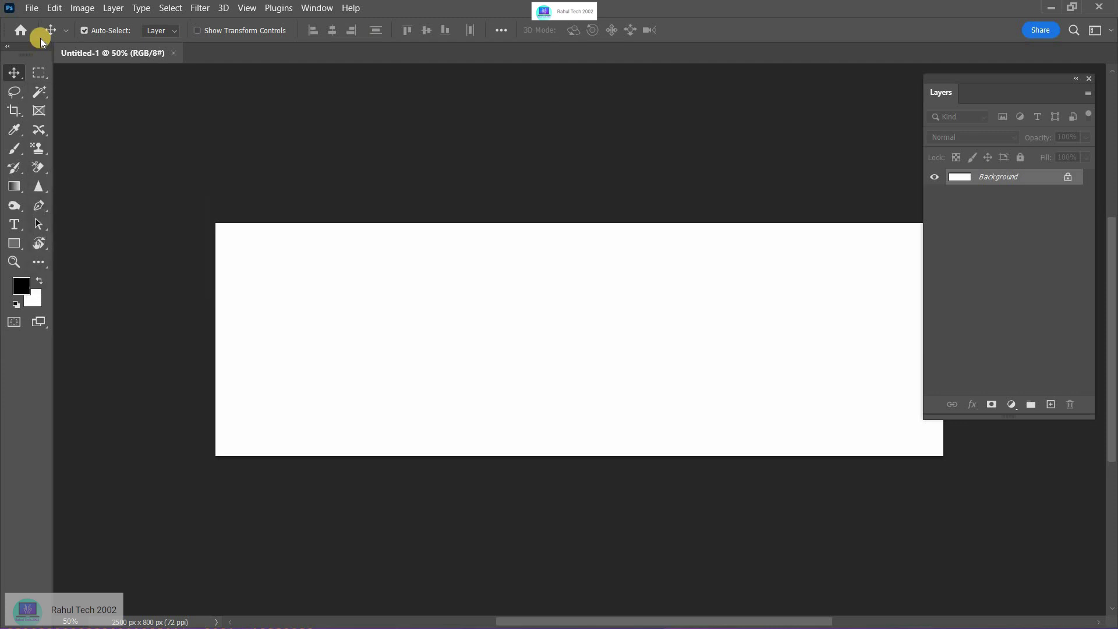
pyautogui.click(15, 112)
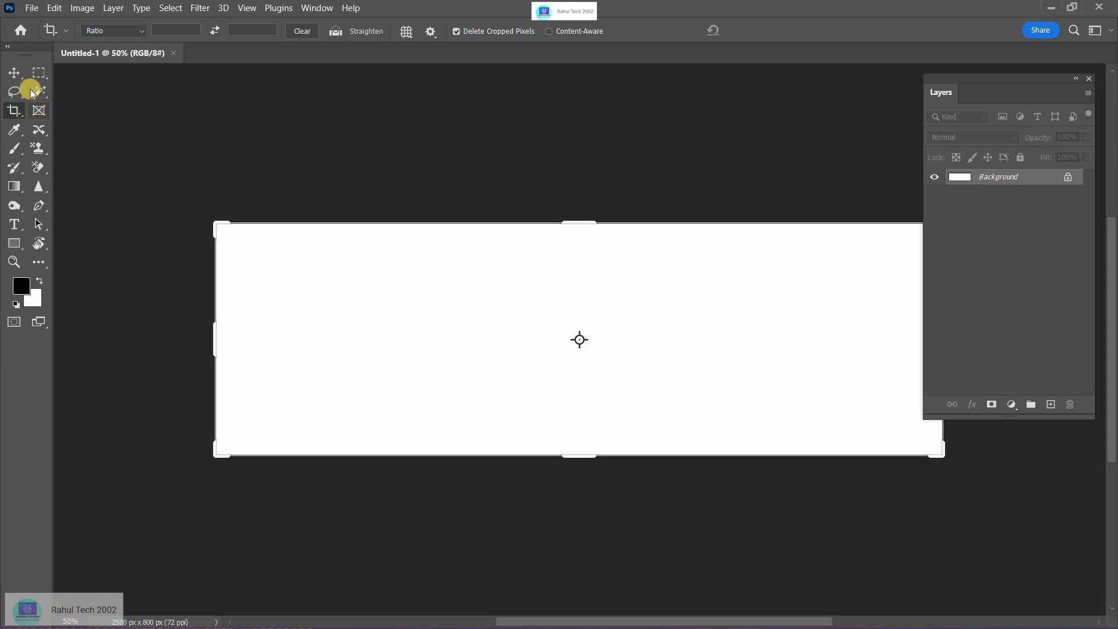
pyautogui.click(13, 73)
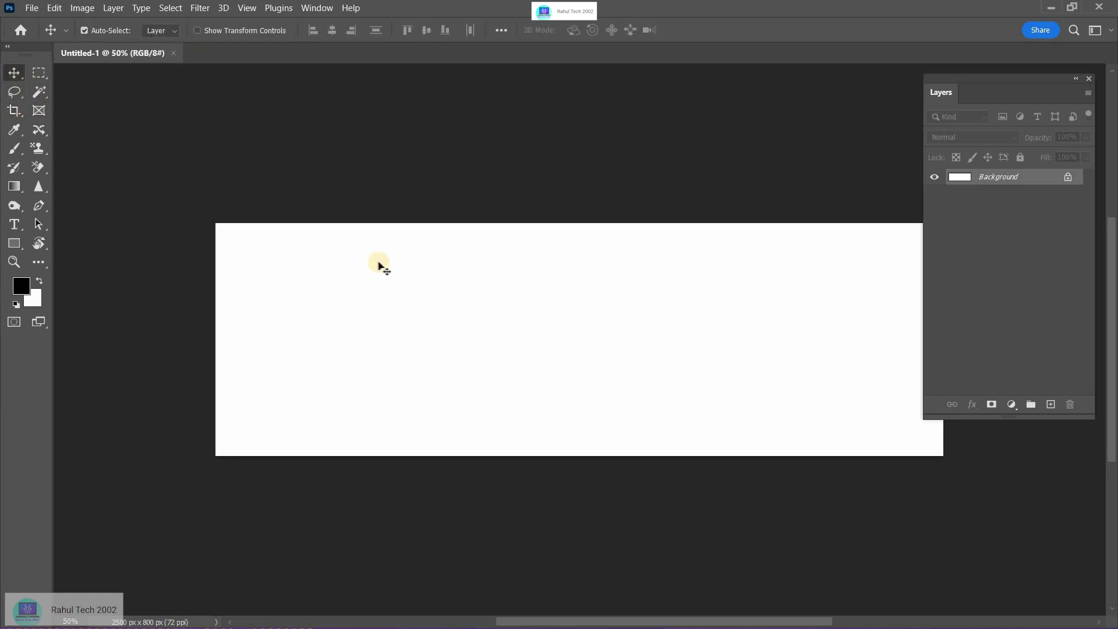
pyautogui.click(173, 51)
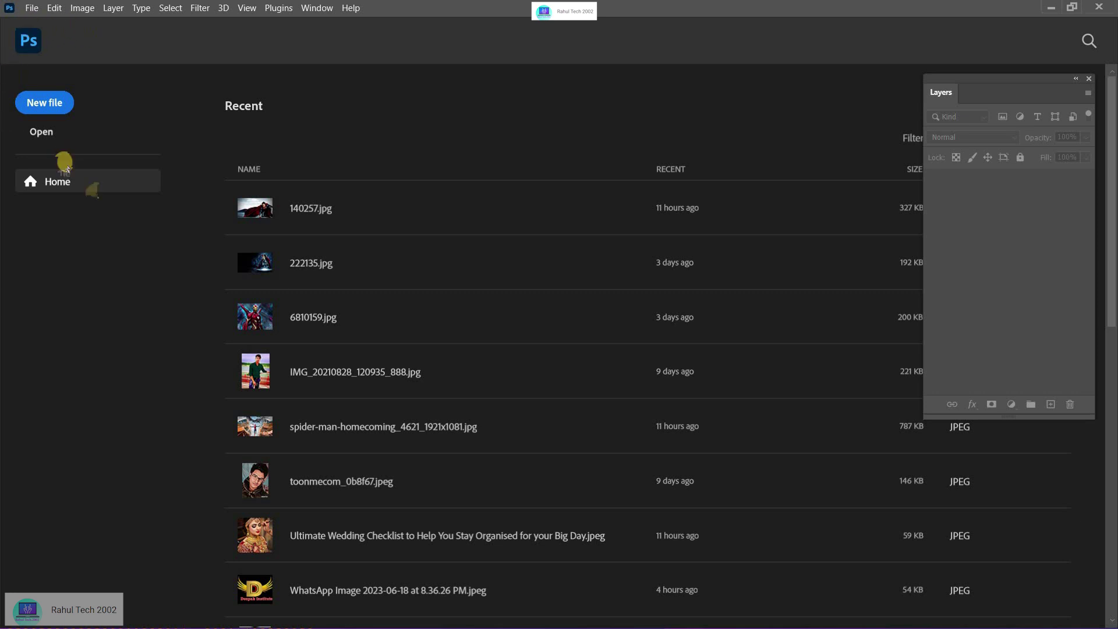
# Step: Start a New Document and preview recent sizes 1000×217, 232×217, 300×168 and 1000×2000
pyautogui.click(54, 103)
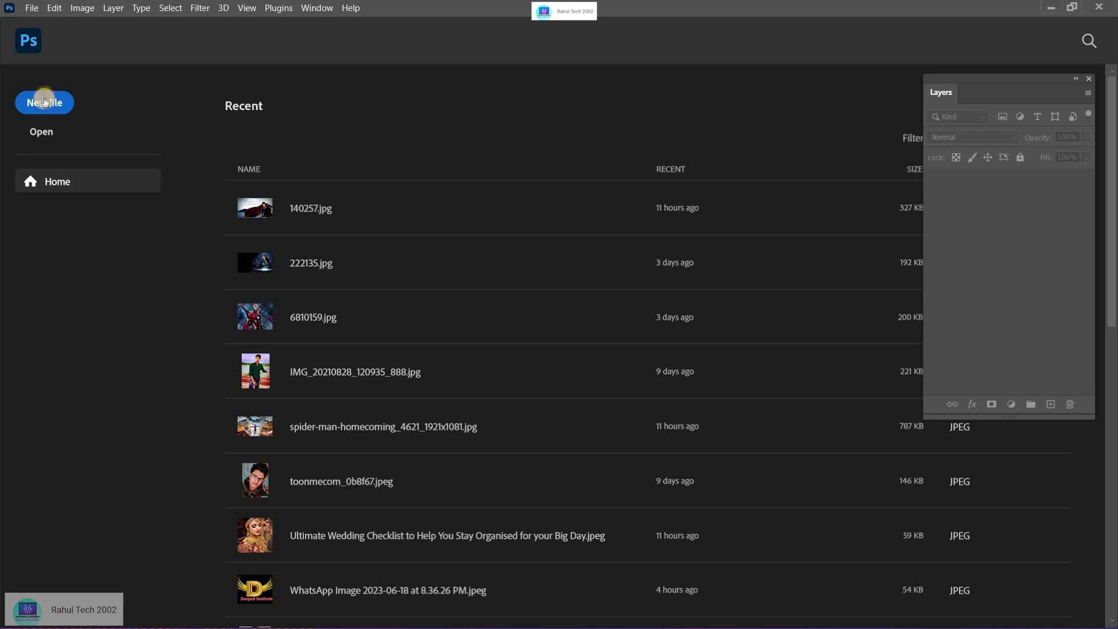
pyautogui.click(31, 40)
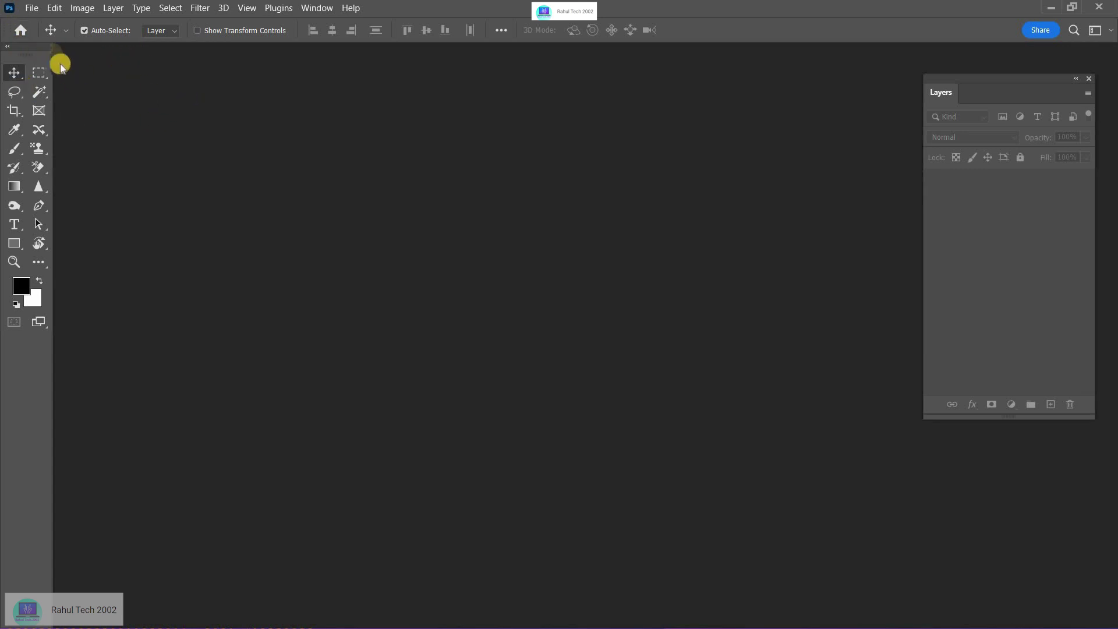
pyautogui.click(19, 33)
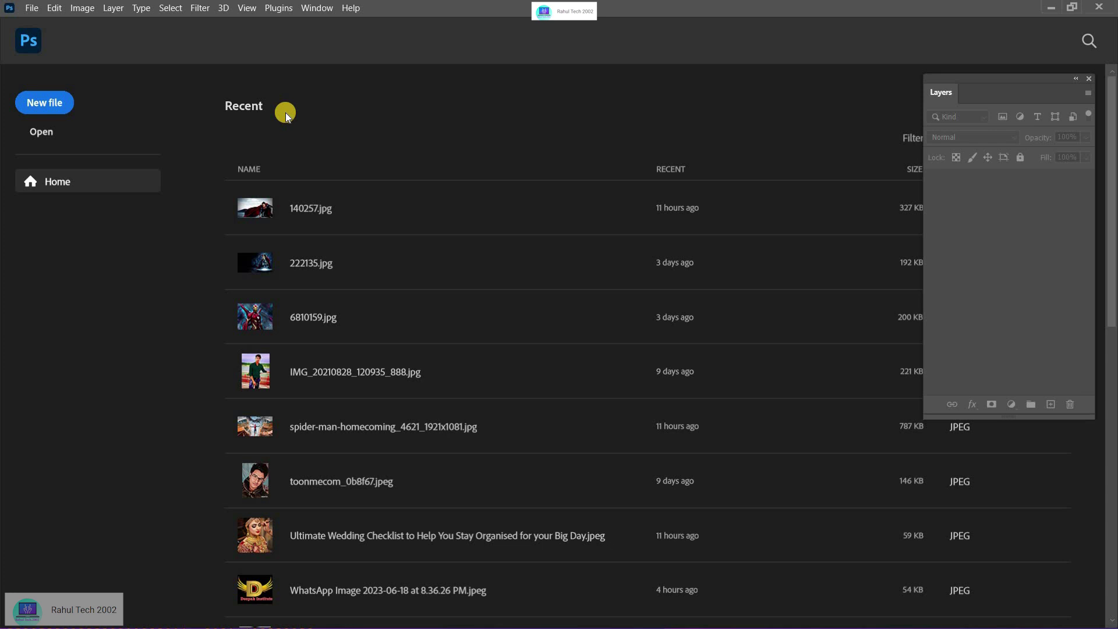
pyautogui.click(42, 109)
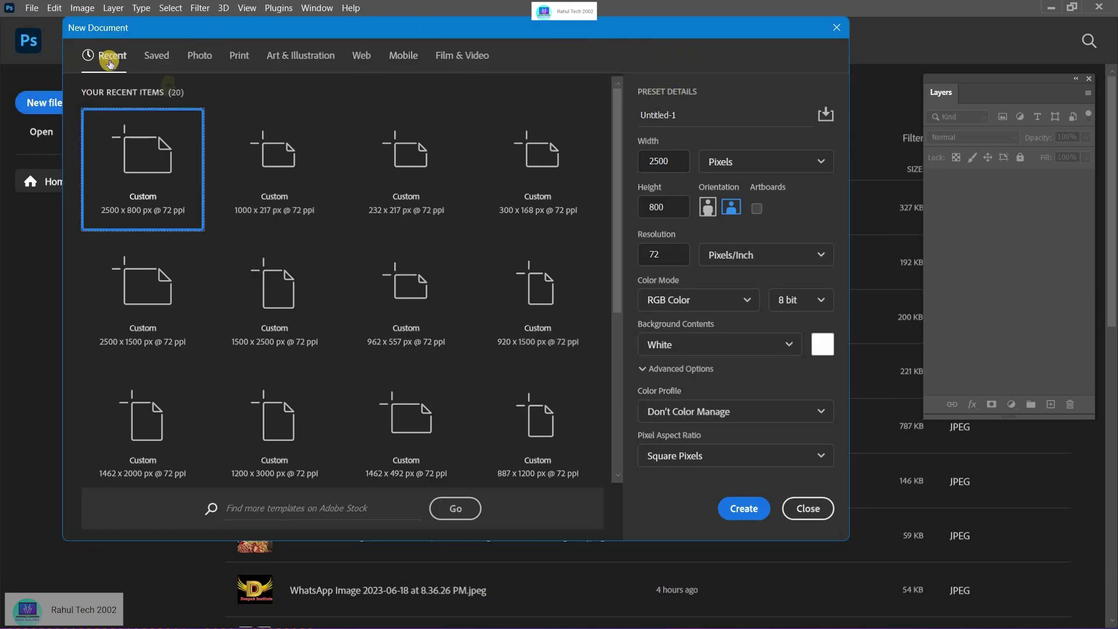
pyautogui.click(268, 163)
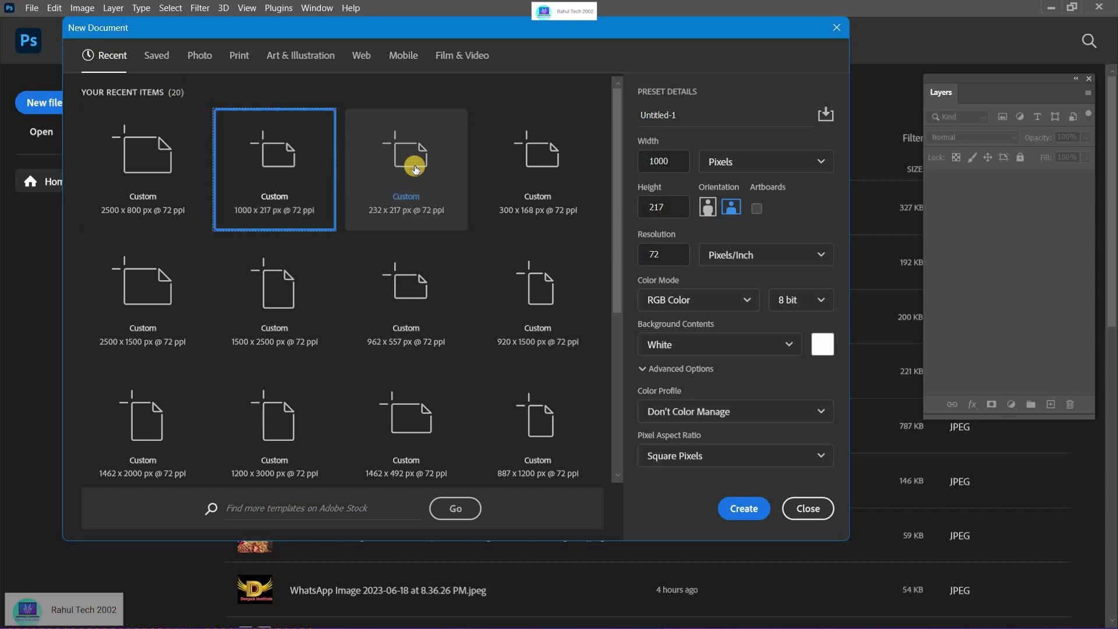
pyautogui.click(415, 169)
pyautogui.click(543, 178)
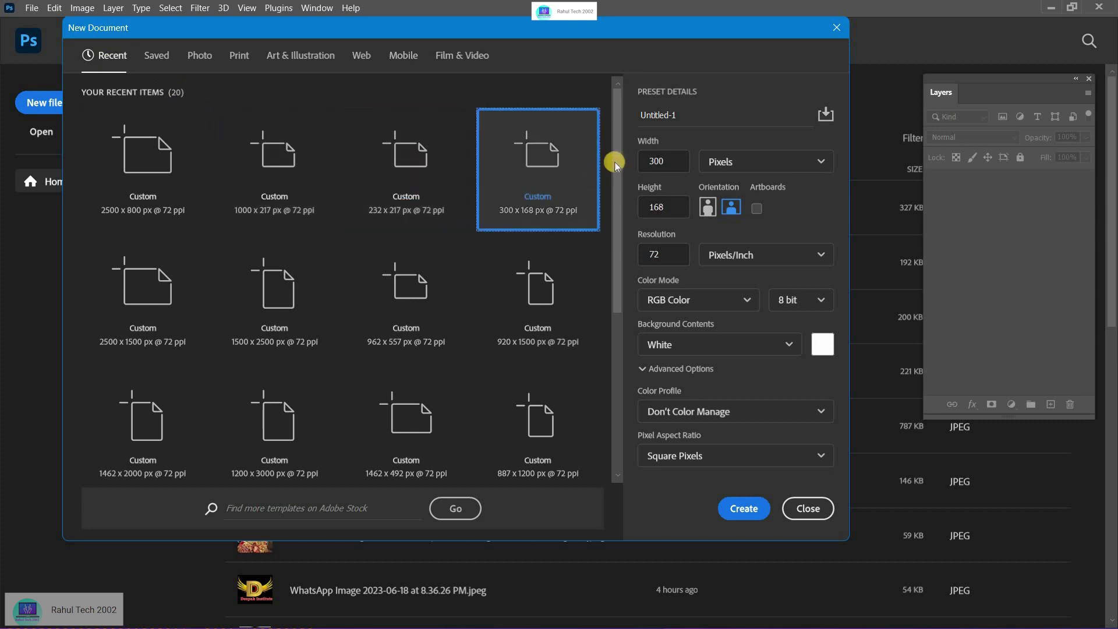
pyautogui.moveTo(610, 298); pyautogui.dragTo(609, 365)
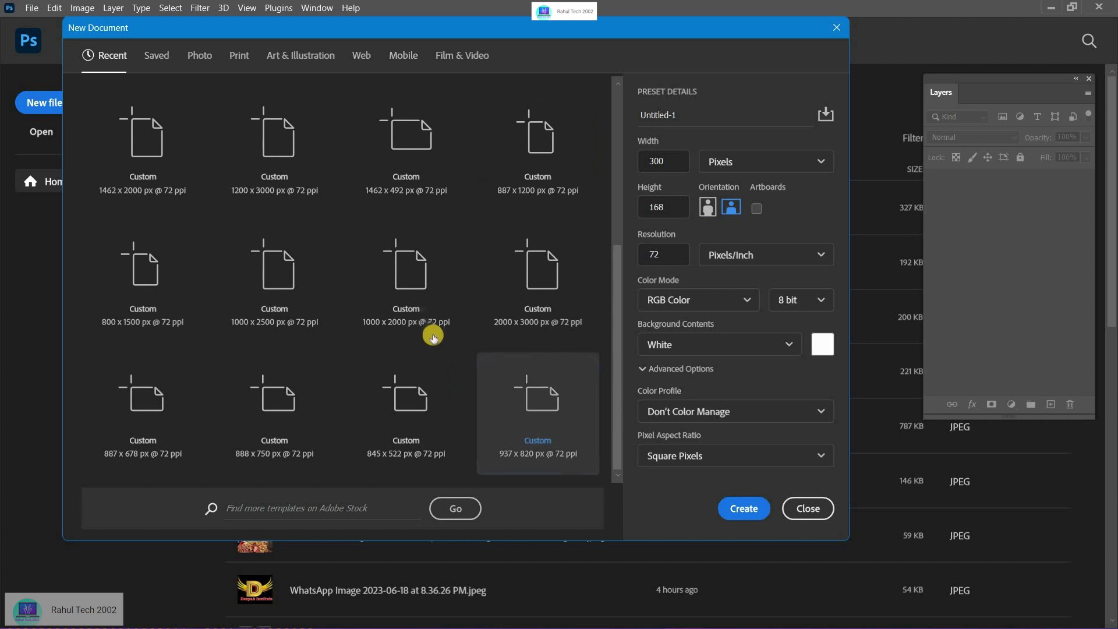
pyautogui.click(384, 254)
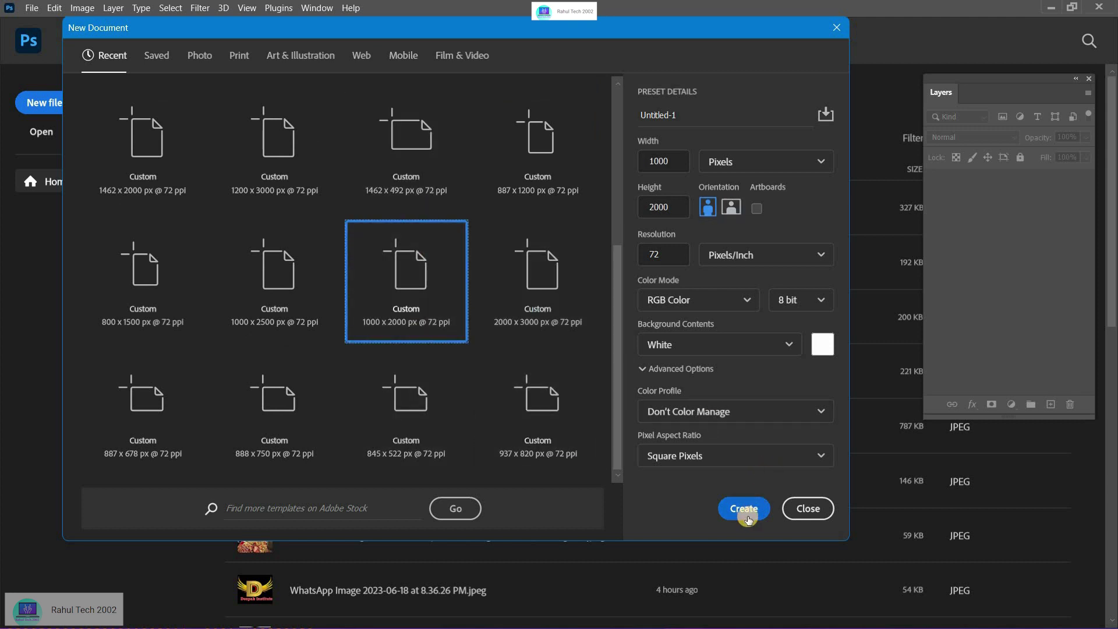
# Step: Browse the Saved, Photo (Landscape 3×2), Print, Art & Illustration and Web preset categories
pyautogui.click(152, 58)
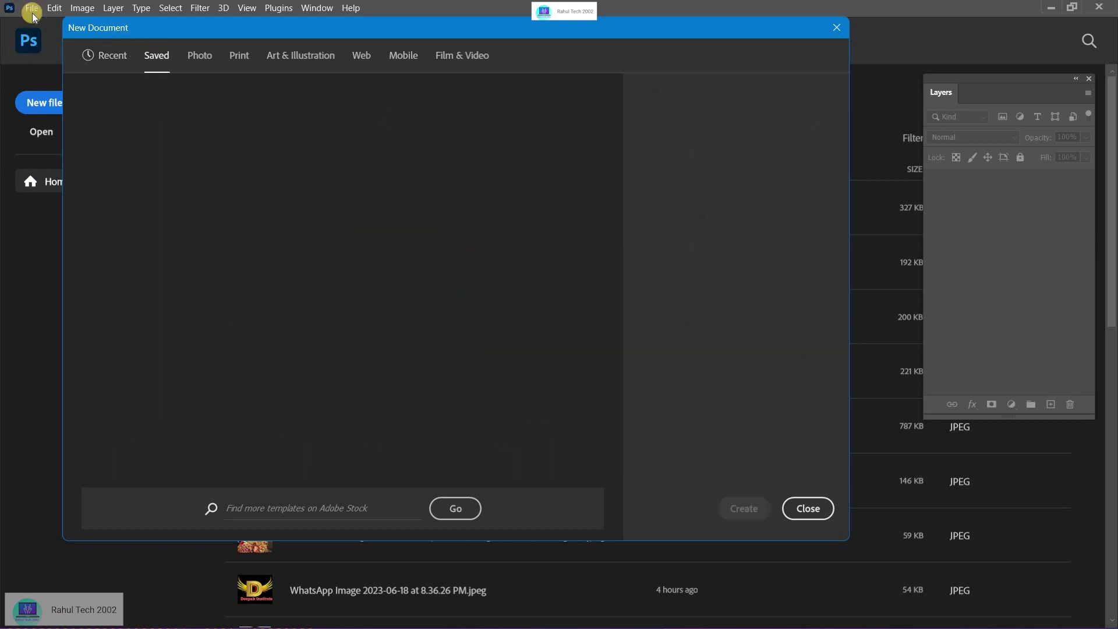
pyautogui.click(201, 58)
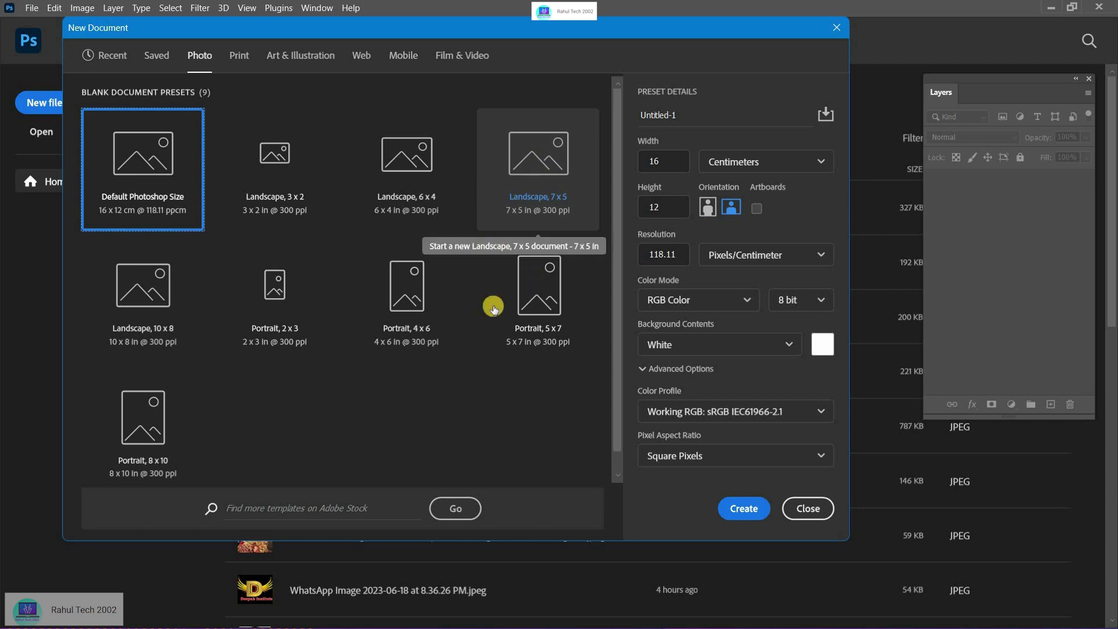
pyautogui.click(276, 161)
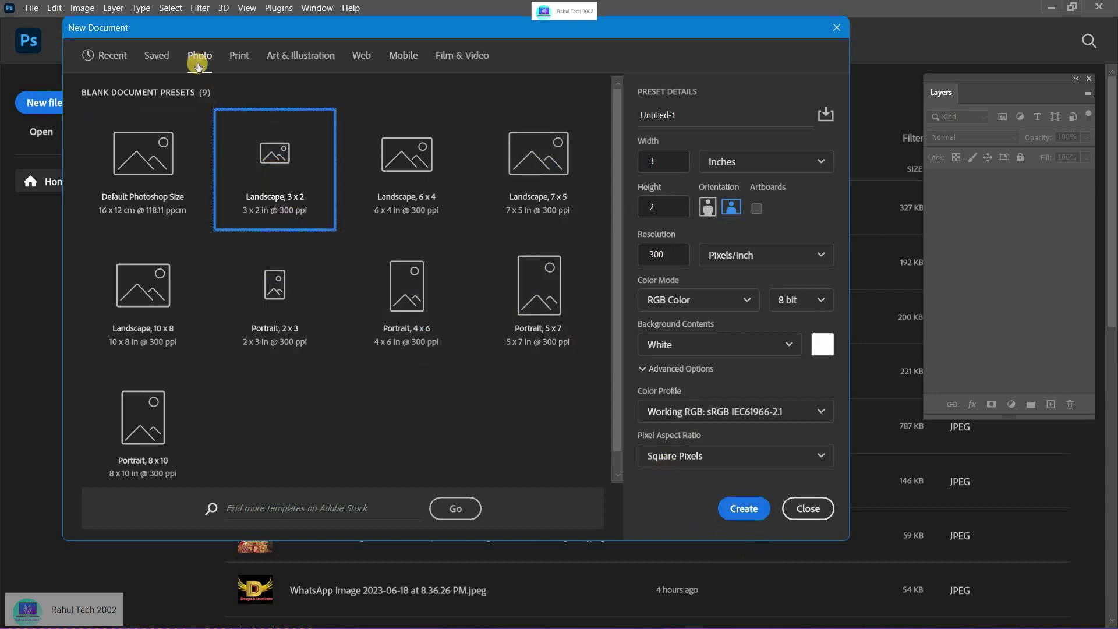
pyautogui.click(241, 57)
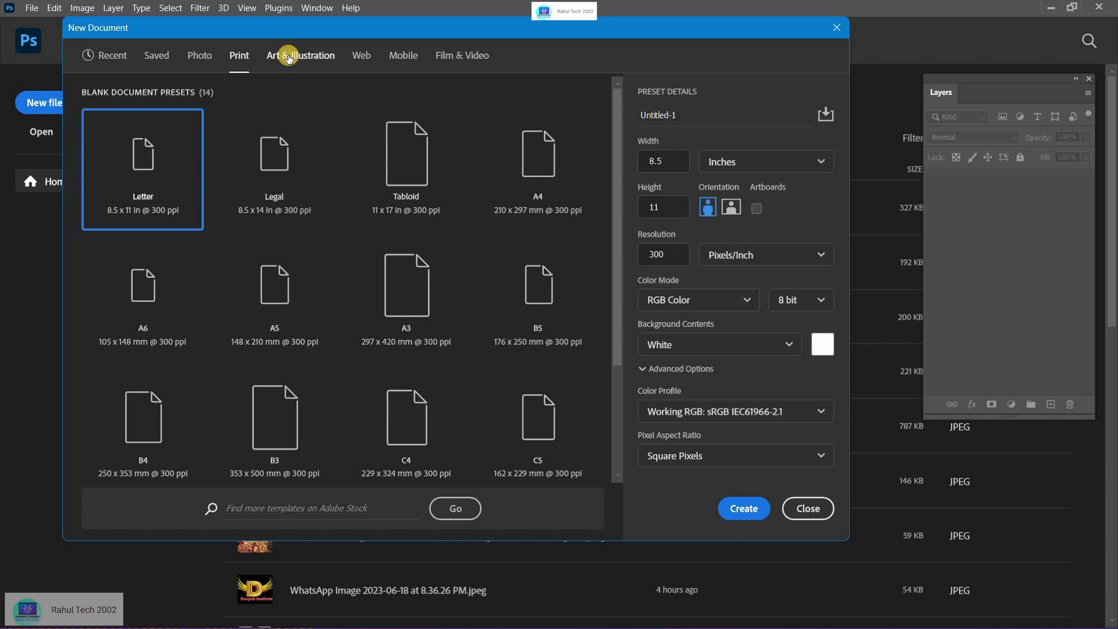
pyautogui.click(289, 57)
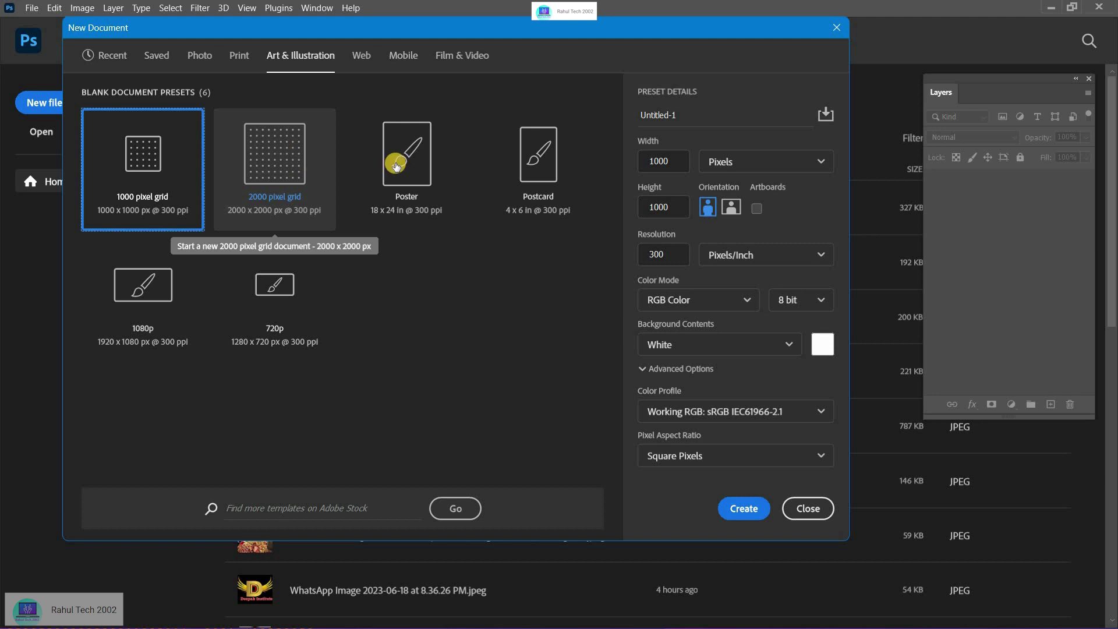
pyautogui.click(367, 56)
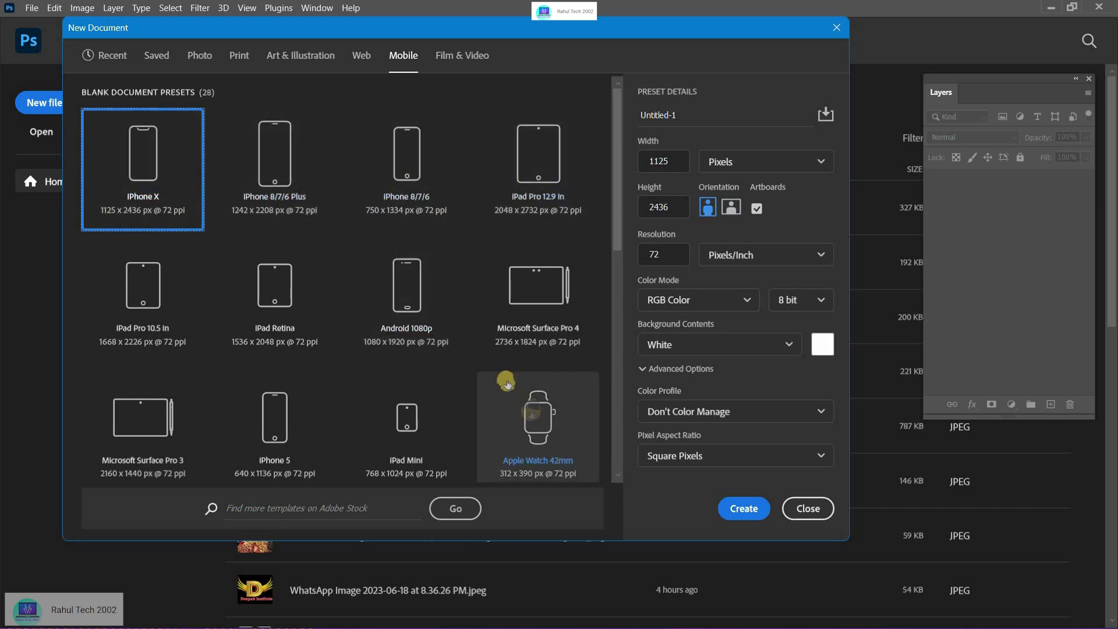
# Step: Browse the Film & Video and Photo presets, then return to the Recent sizes
pyautogui.scroll(-5, 506, 384)
pyautogui.scroll(3, 447, 306)
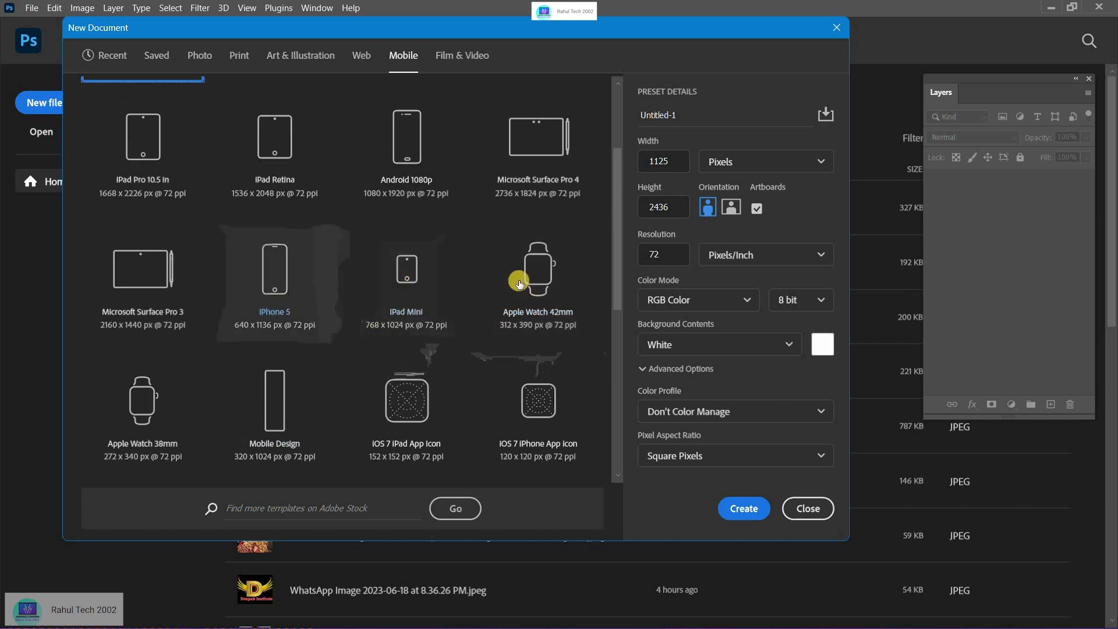
pyautogui.scroll(2, 473, 408)
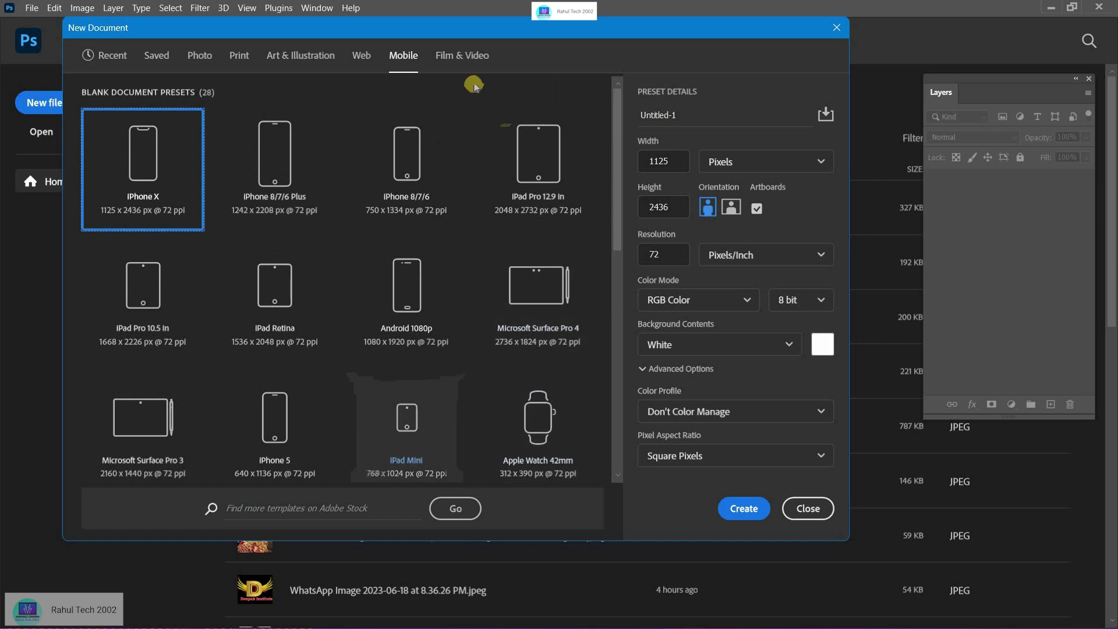
pyautogui.click(463, 55)
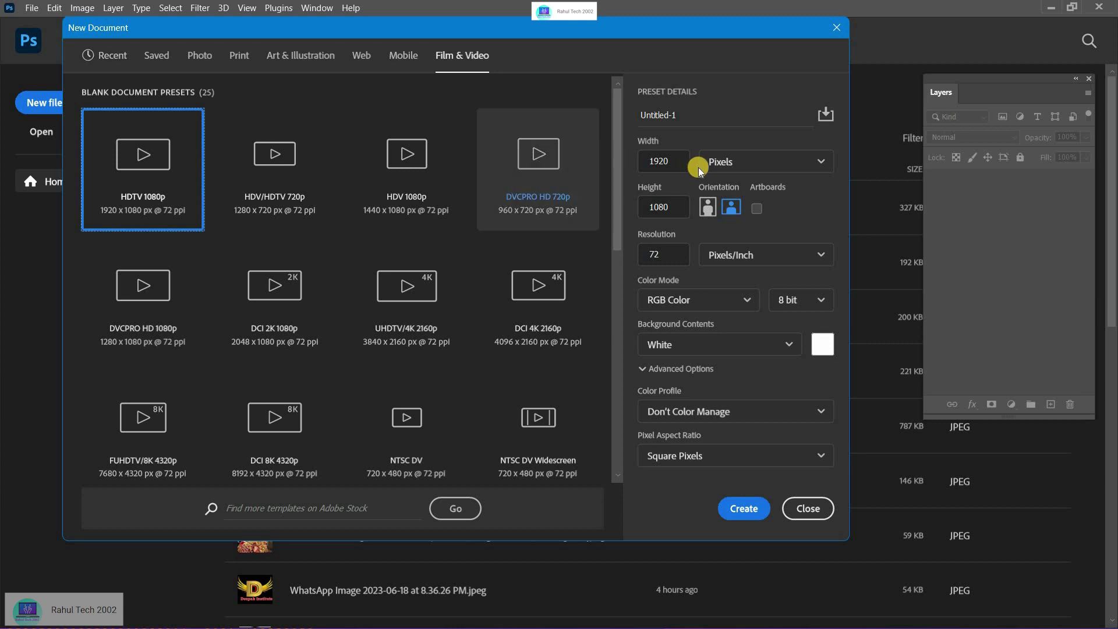
pyautogui.click(199, 55)
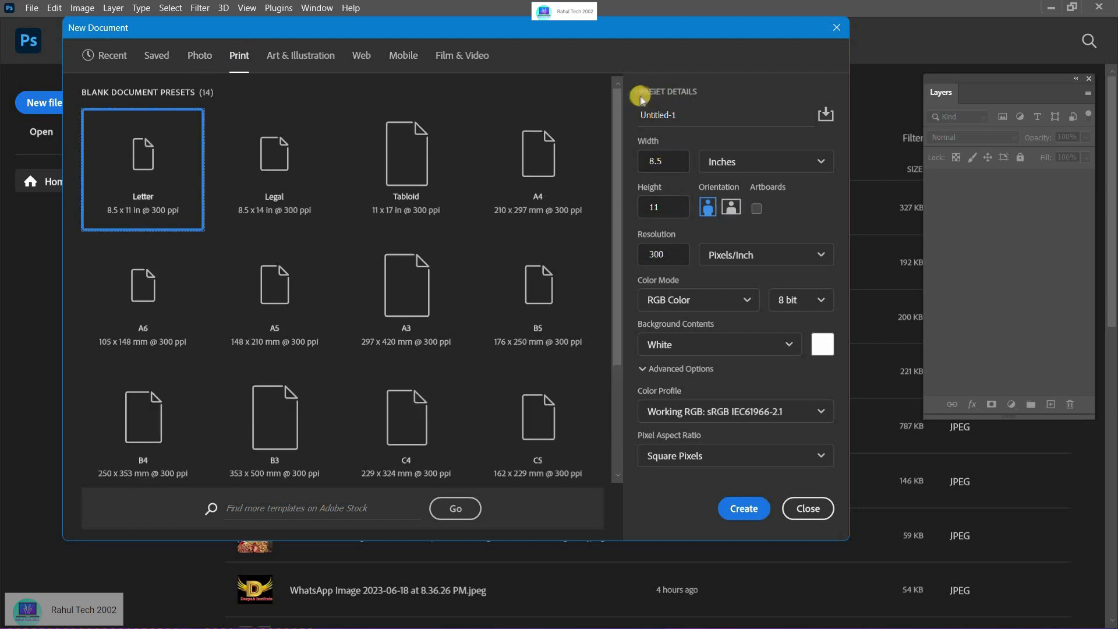
pyautogui.click(114, 55)
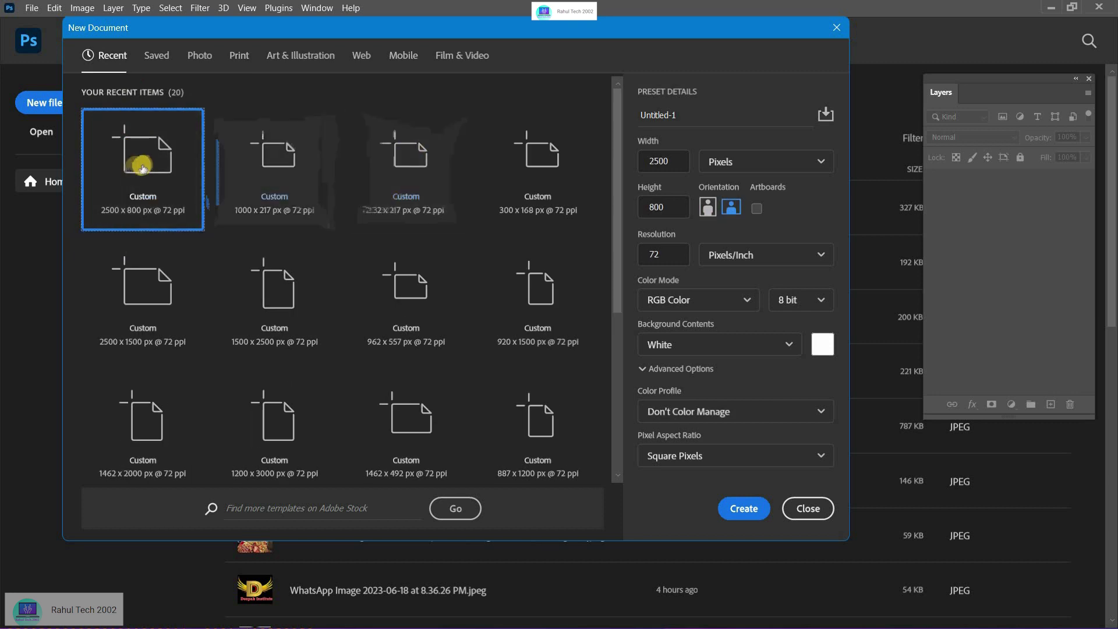
# Step: From the 2500×800 recent preset, name the document 'Test file' and set it to 1000 × 1000
pyautogui.click(150, 168)
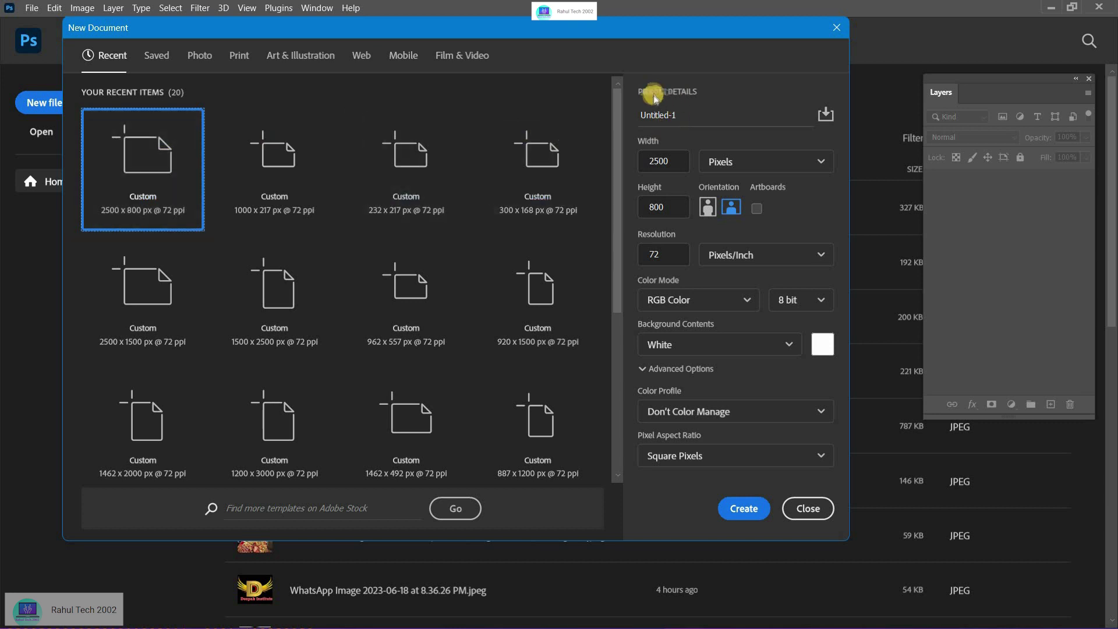
pyautogui.click(705, 117)
pyautogui.write('Test file')
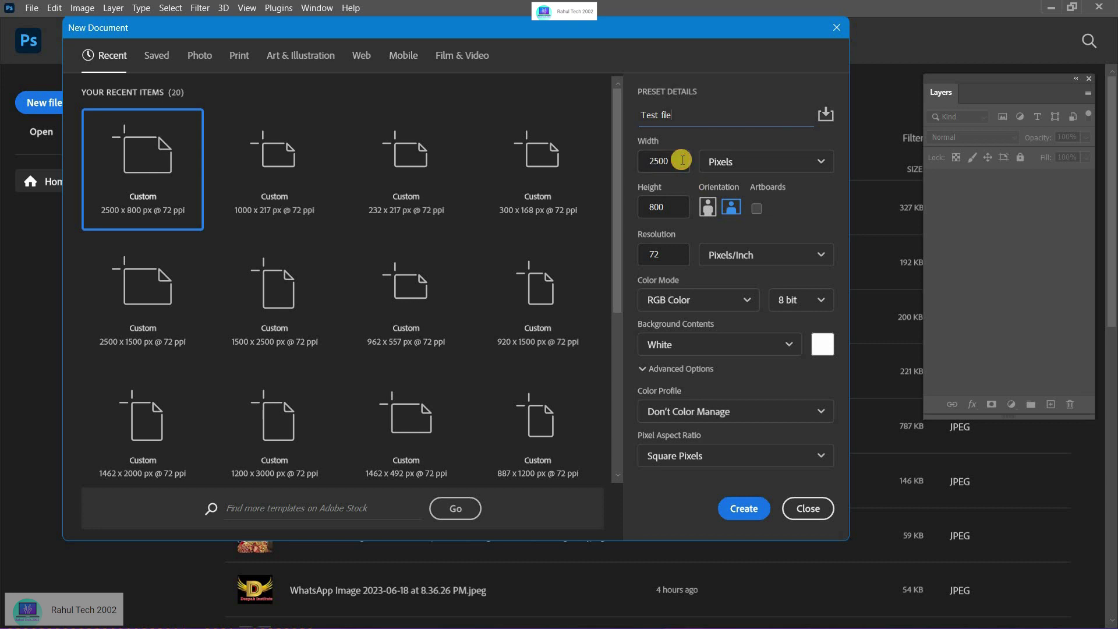
pyautogui.click(683, 160)
pyautogui.click(674, 207)
pyautogui.write('1000')
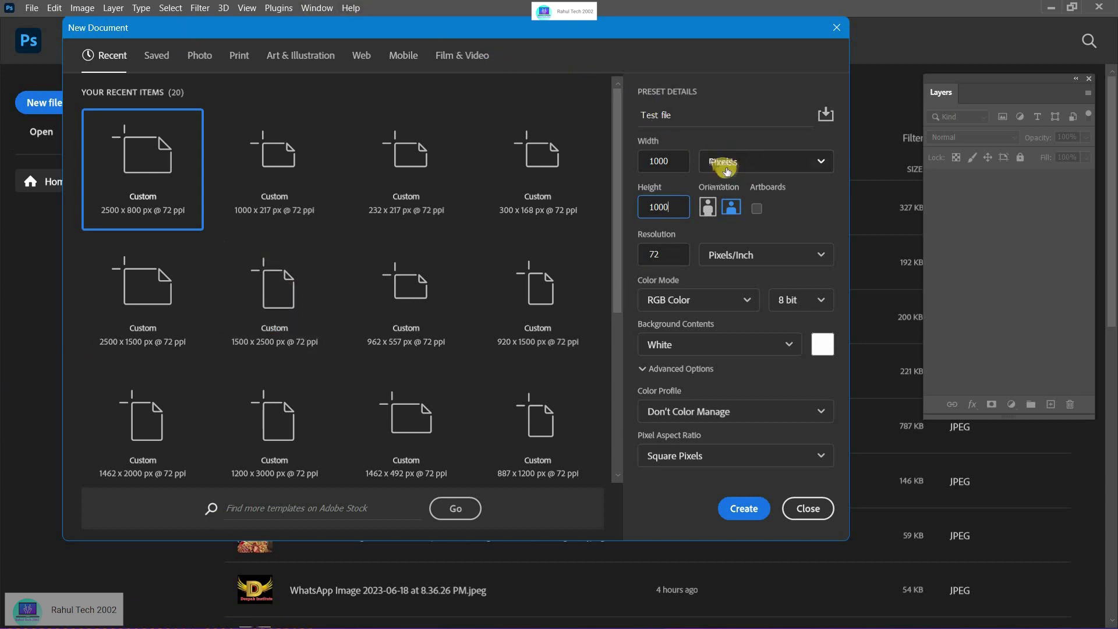
# Step: Switch the size units to inches, then centimeters, and back to pixels at 1000 × 1000
pyautogui.click(751, 164)
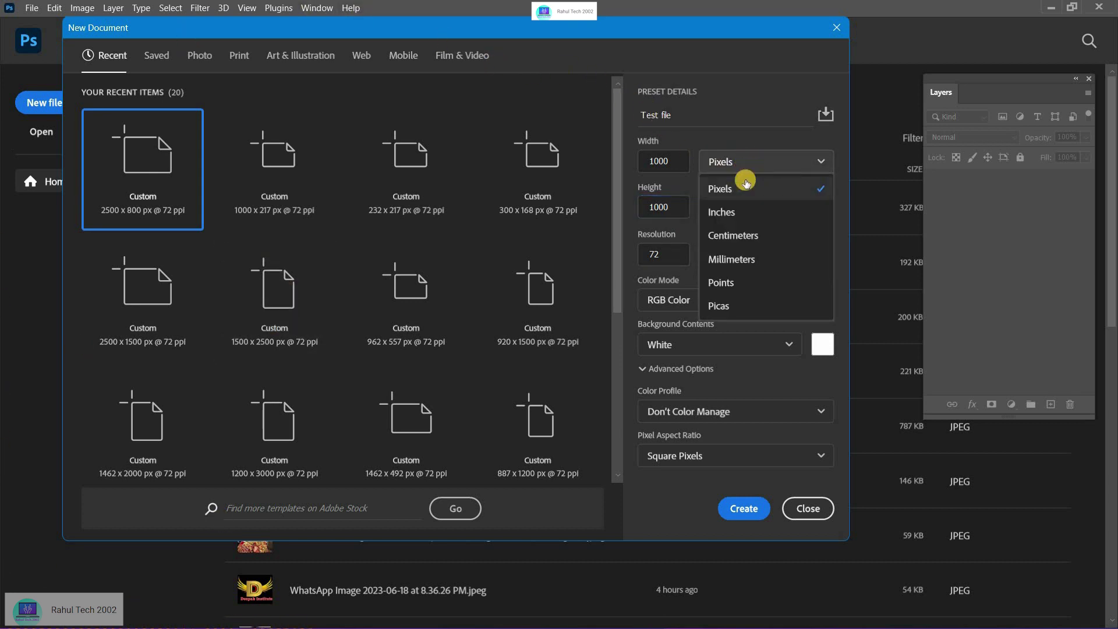
pyautogui.click(725, 215)
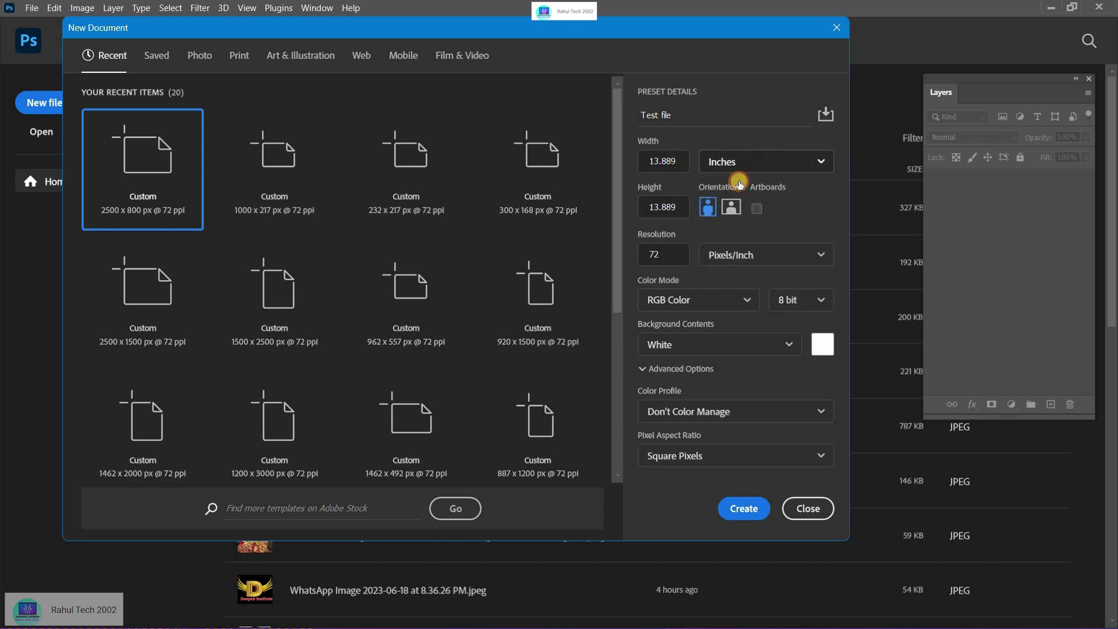
pyautogui.click(749, 163)
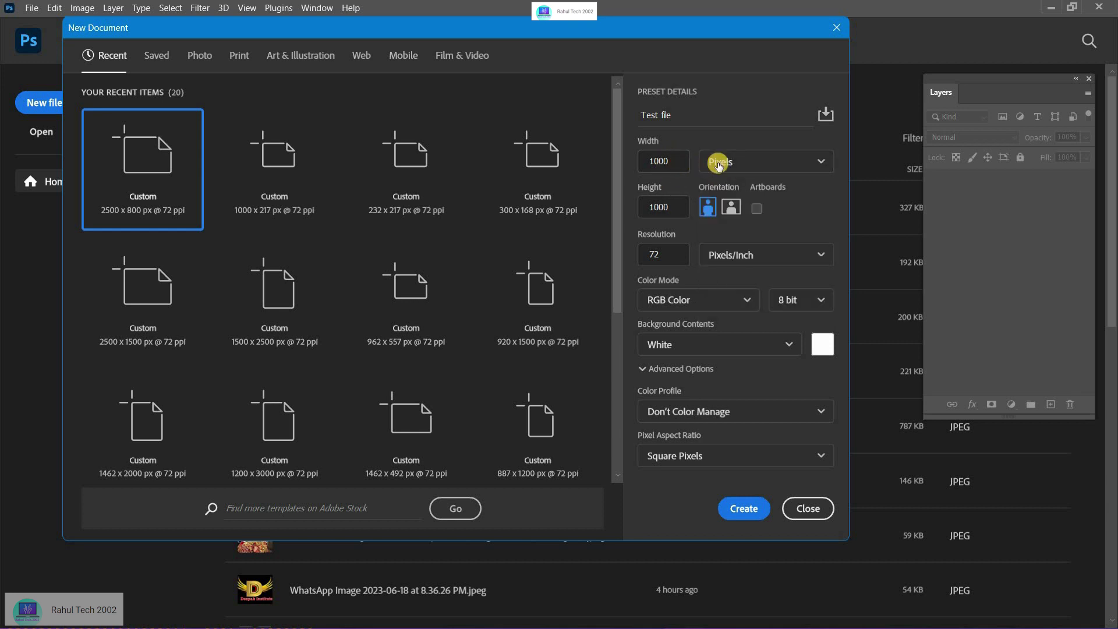
pyautogui.click(720, 163)
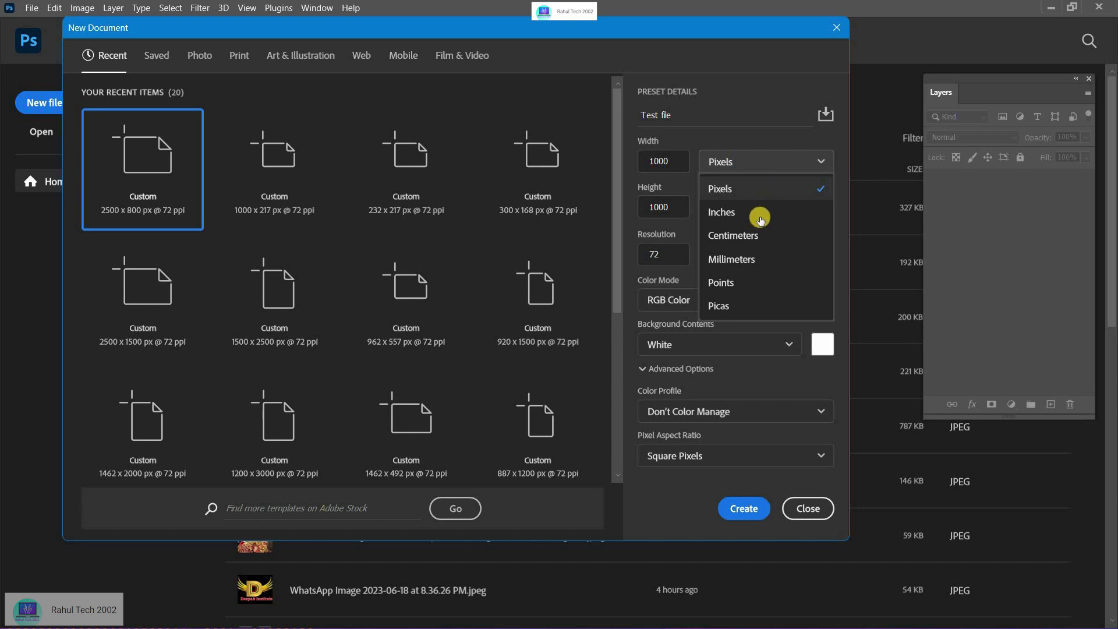
pyautogui.click(760, 219)
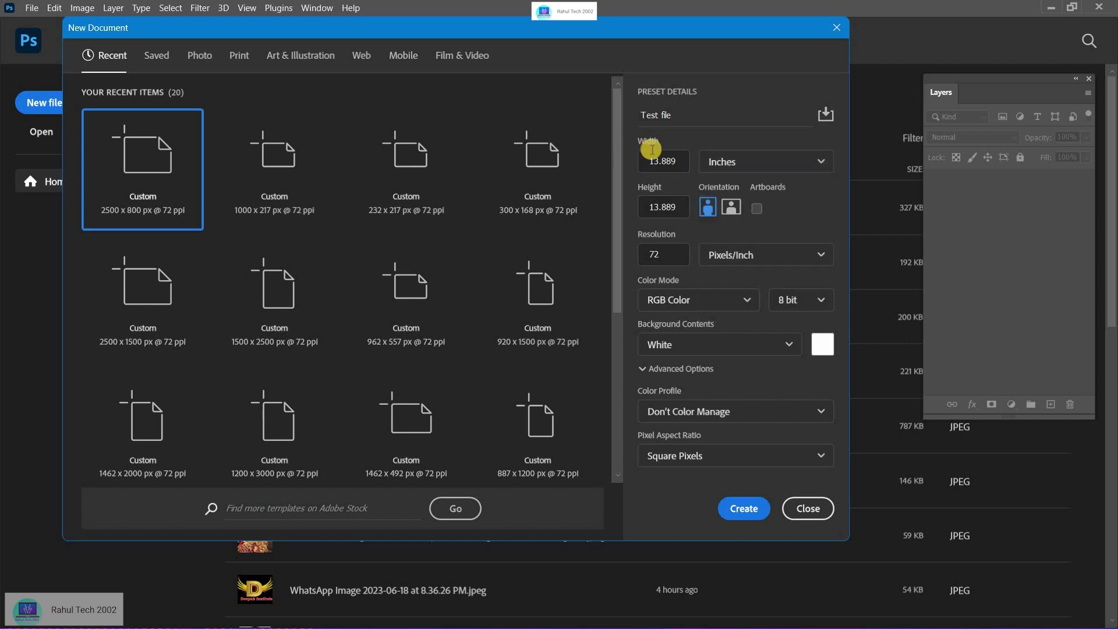
pyautogui.click(740, 166)
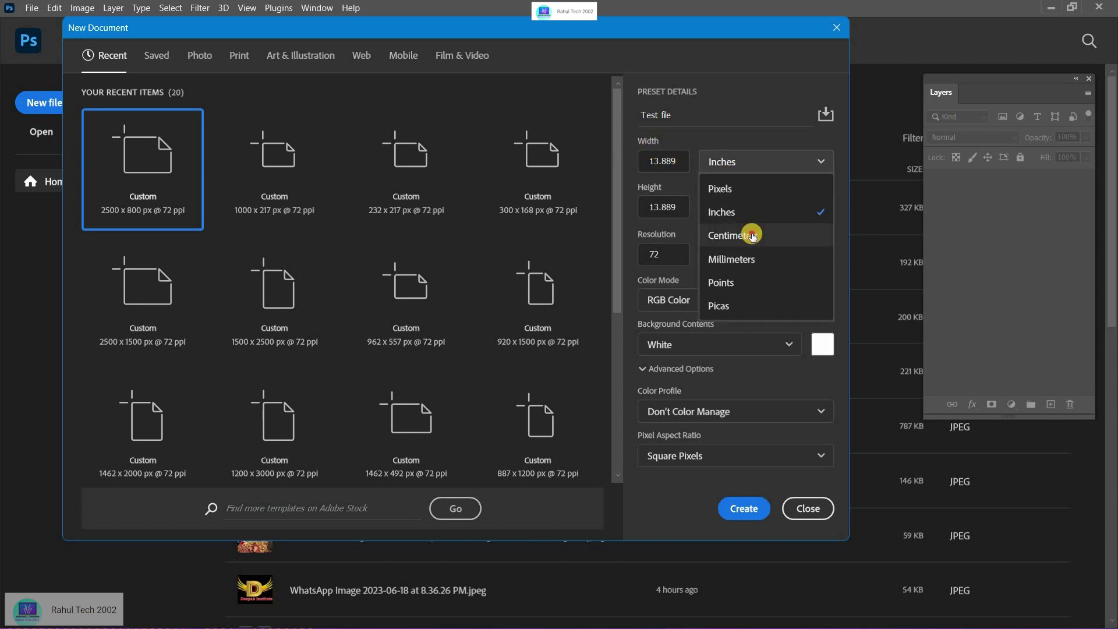
pyautogui.click(752, 232)
pyautogui.click(769, 163)
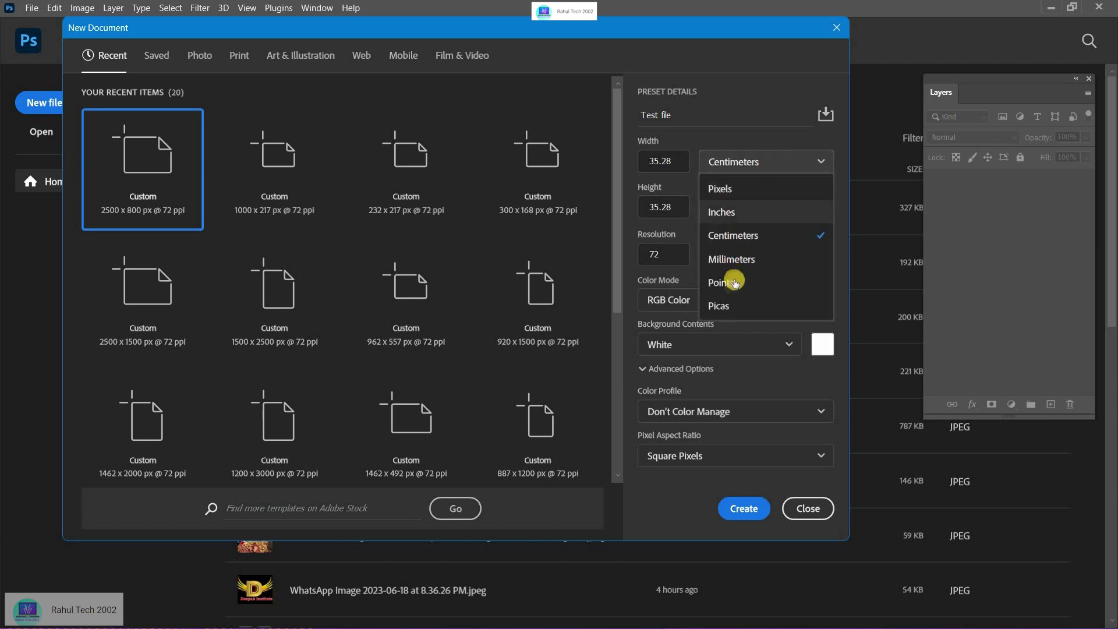
pyautogui.click(750, 187)
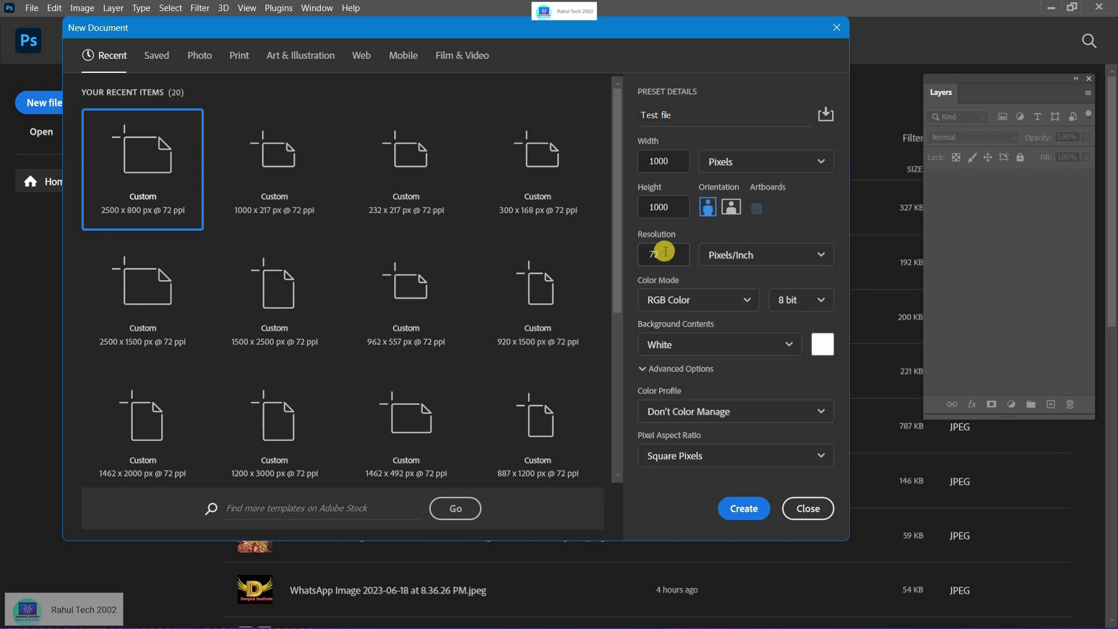
# Step: Keep RGB Color mode and create the 1000 × 1000 px Test file document
pyautogui.click(670, 298)
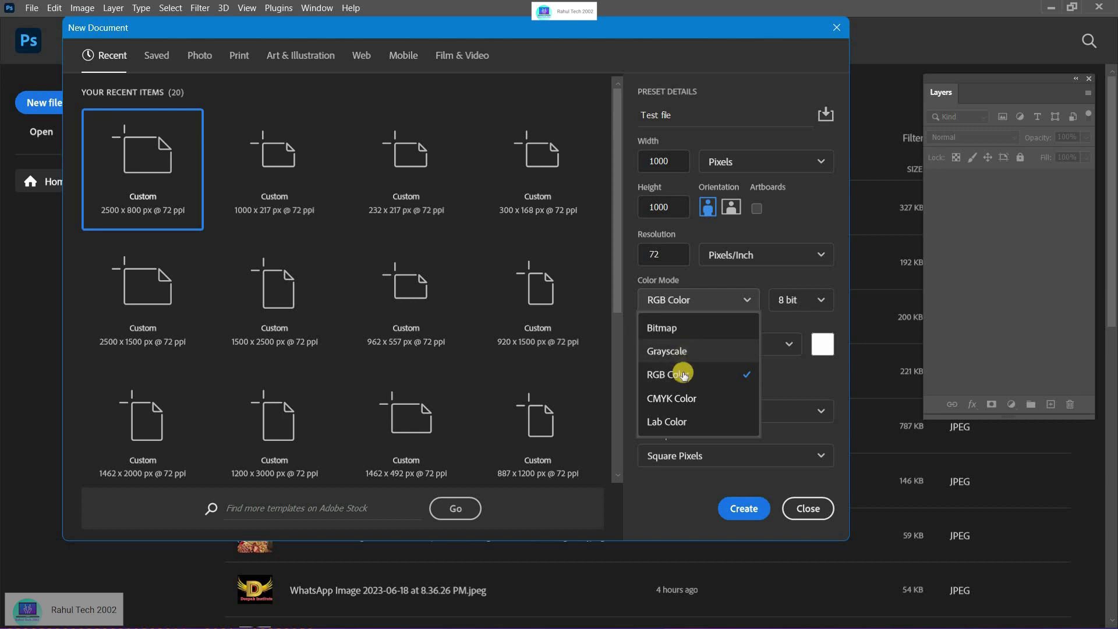
pyautogui.click(684, 375)
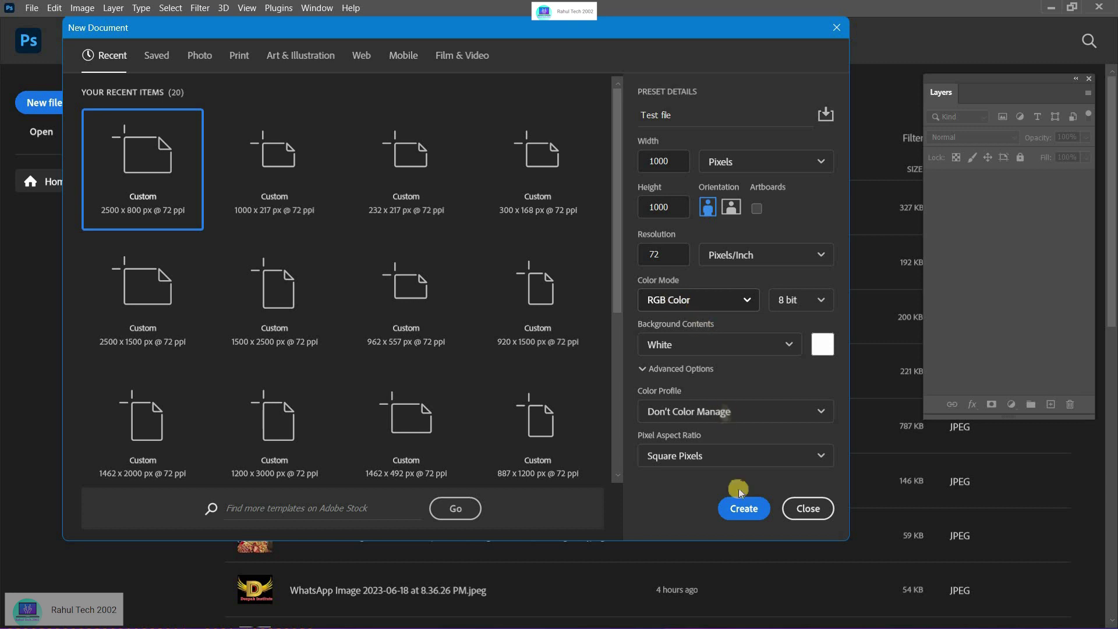
pyautogui.click(747, 504)
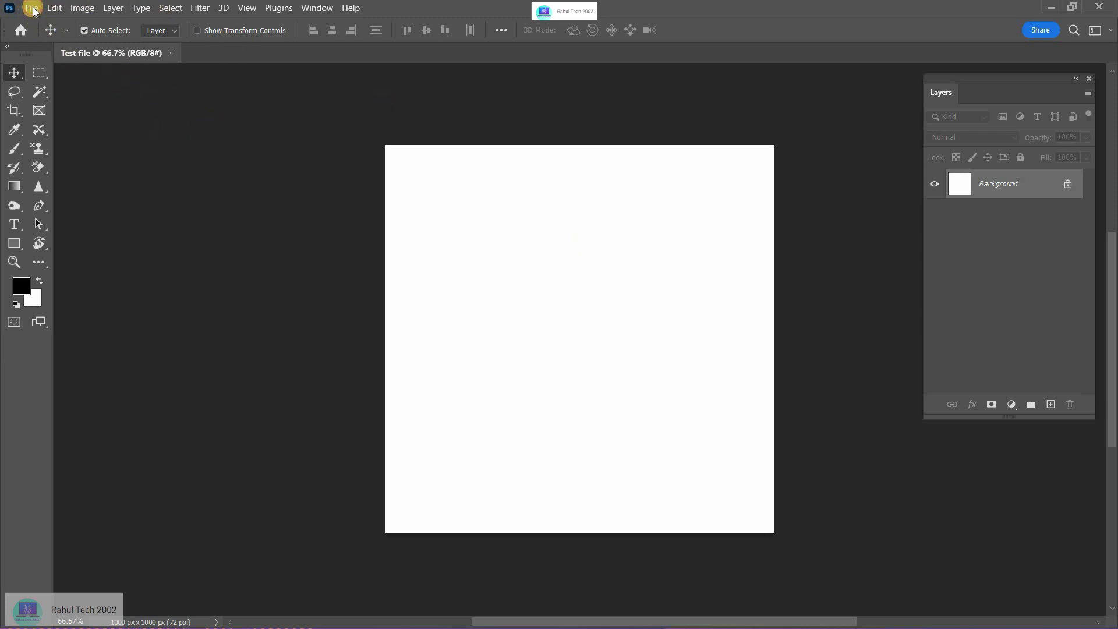
# Step: Open blank-meadow-landscape-scene_1308-59927.webp from the Pictures > Images folder
pyautogui.click(33, 8)
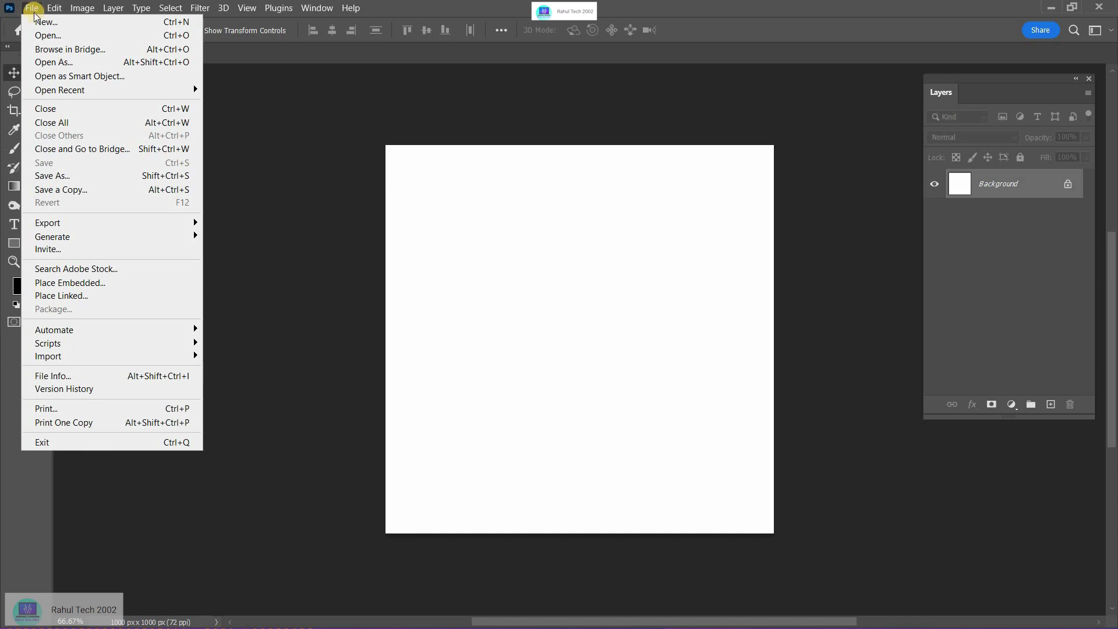
pyautogui.click(61, 35)
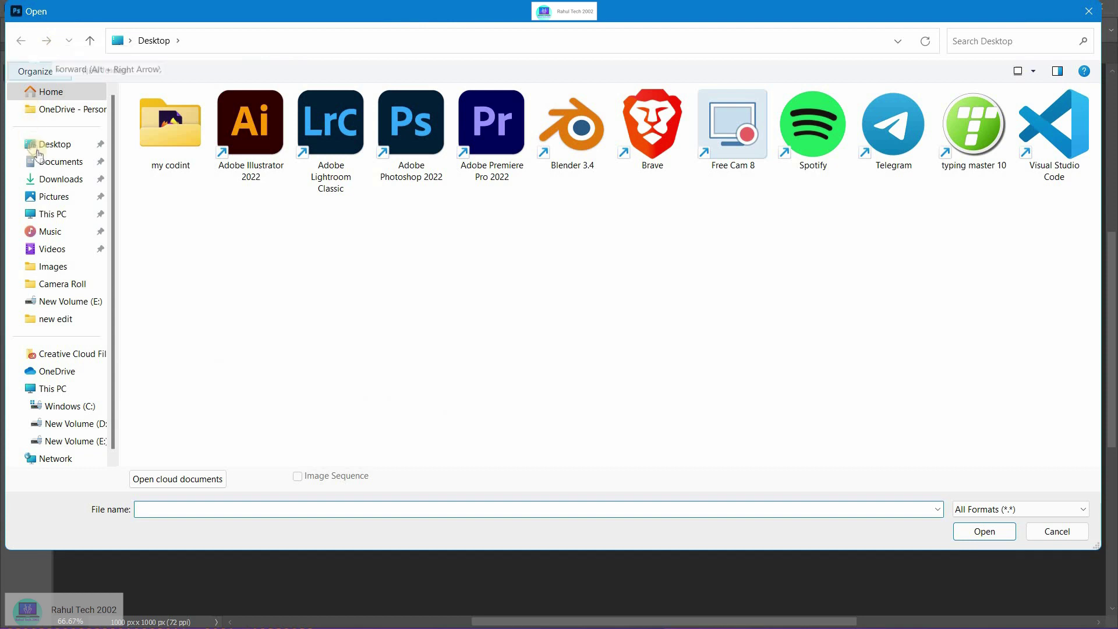
pyautogui.click(54, 197)
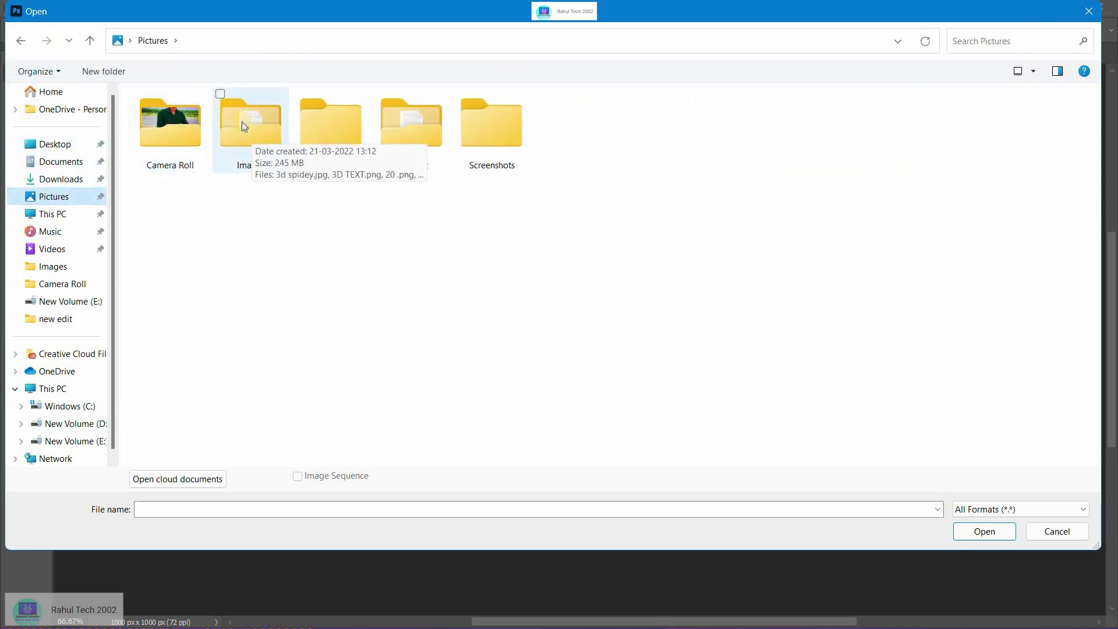
pyautogui.doubleClick(243, 121)
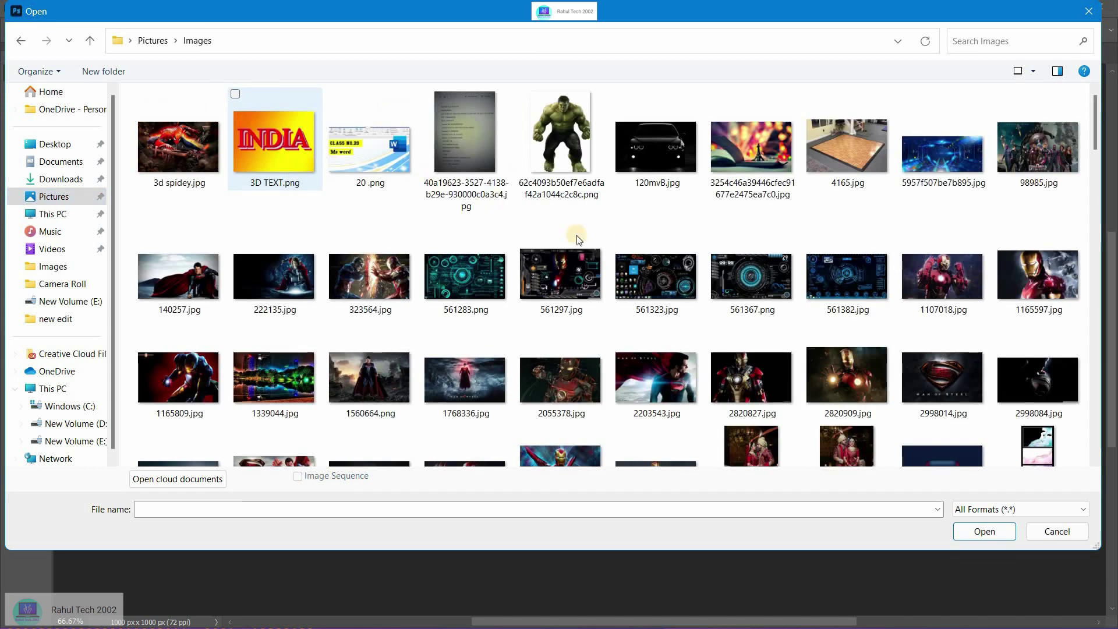
pyautogui.scroll(-1, 580, 240)
pyautogui.scroll(1, 578, 236)
pyautogui.scroll(-3, 562, 230)
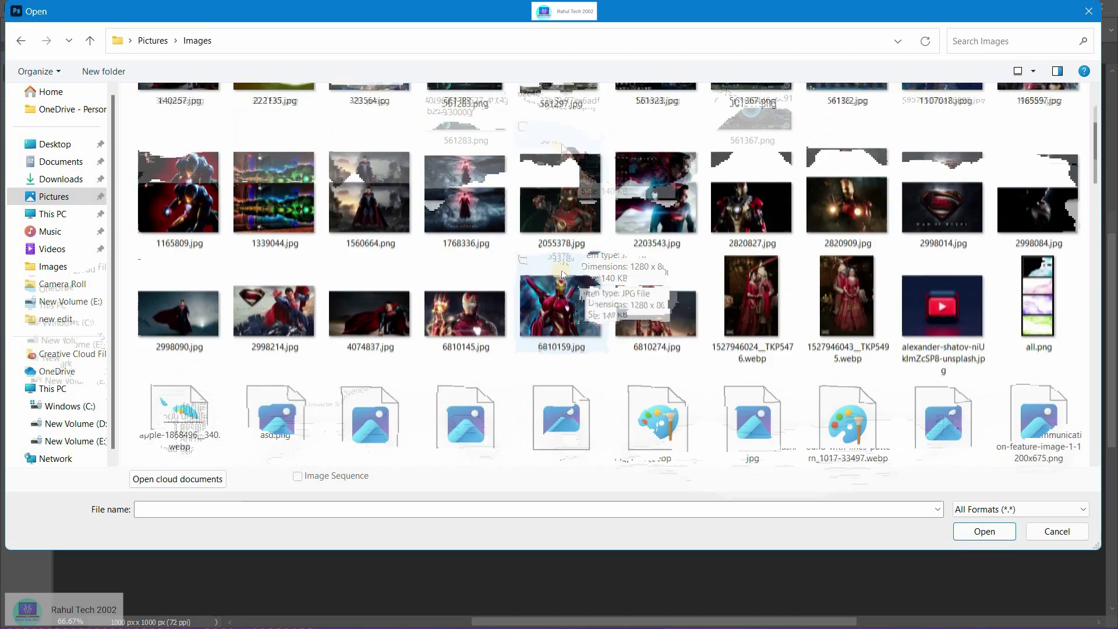
pyautogui.scroll(-2, 640, 279)
pyautogui.click(648, 285)
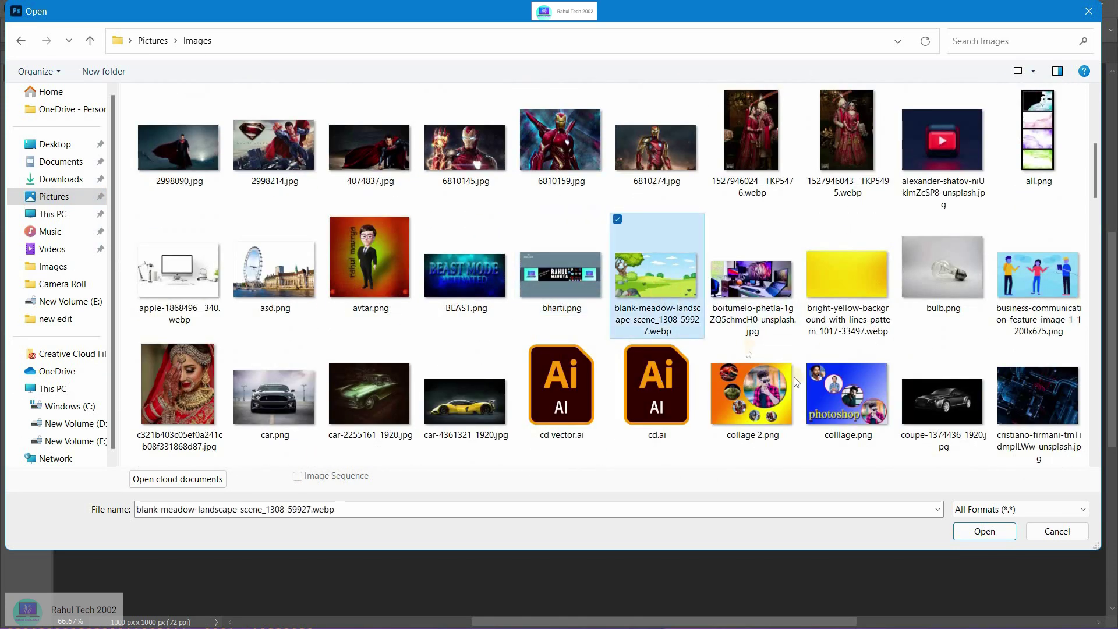
pyautogui.click(984, 532)
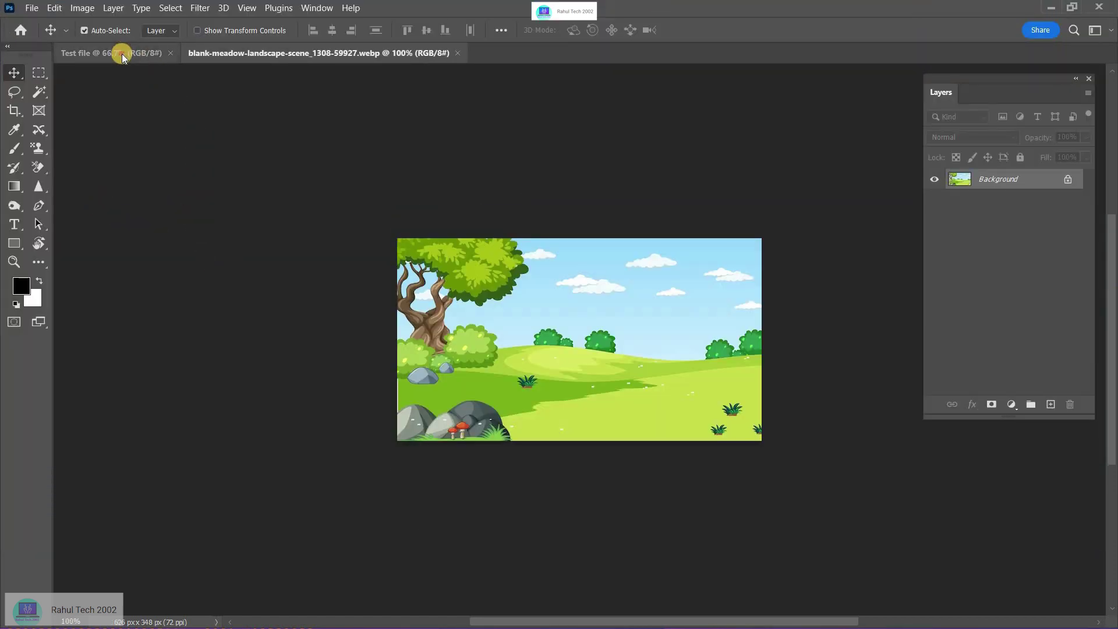
pyautogui.click(108, 54)
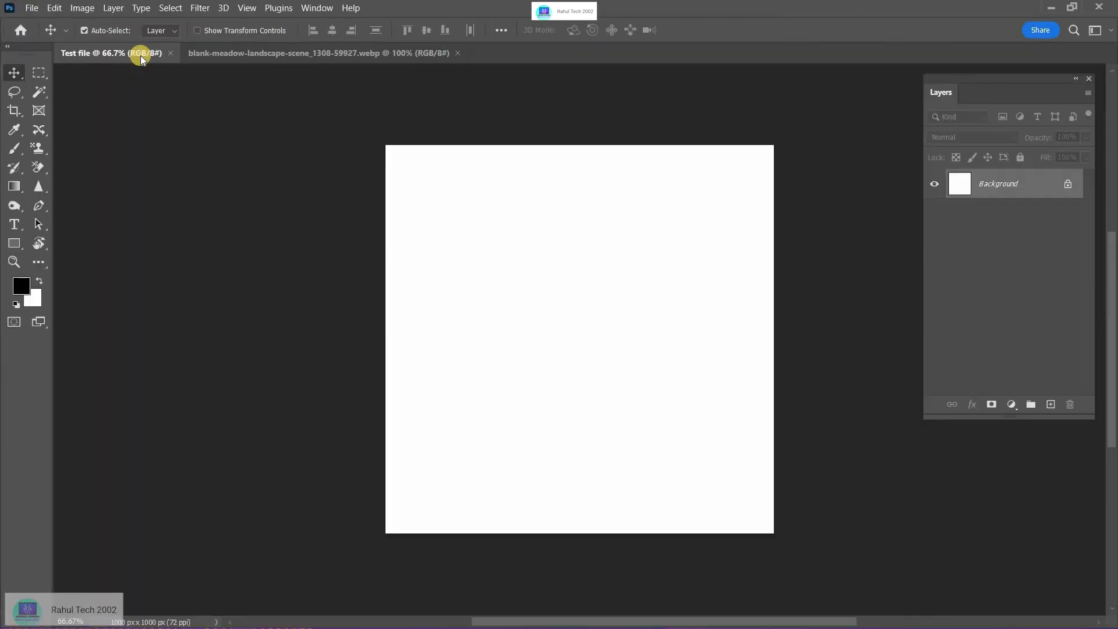
pyautogui.click(245, 53)
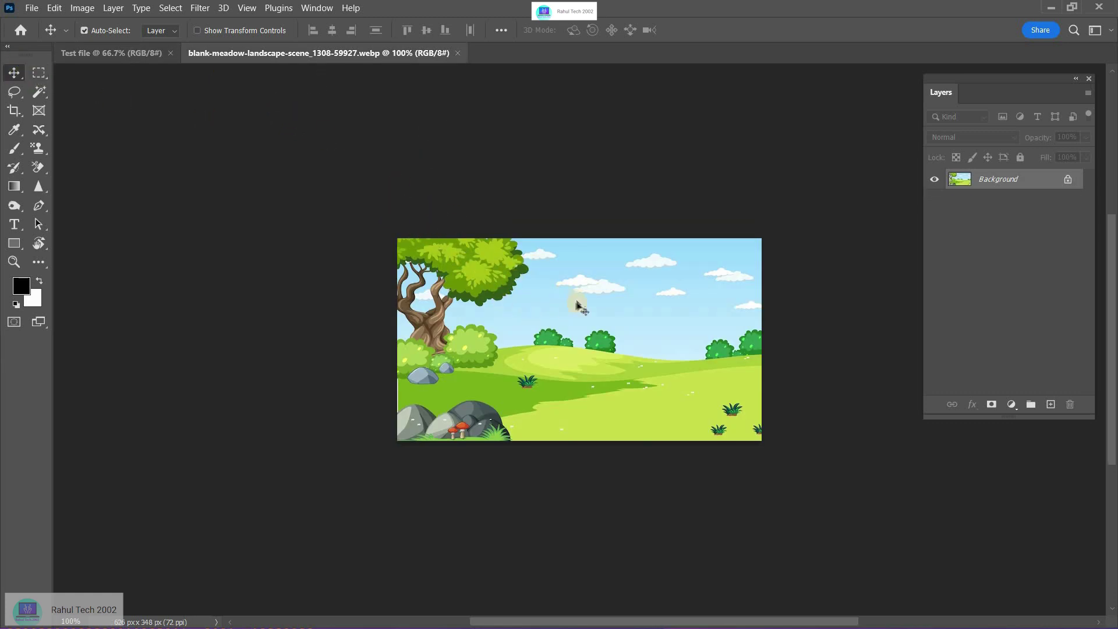
pyautogui.click(134, 56)
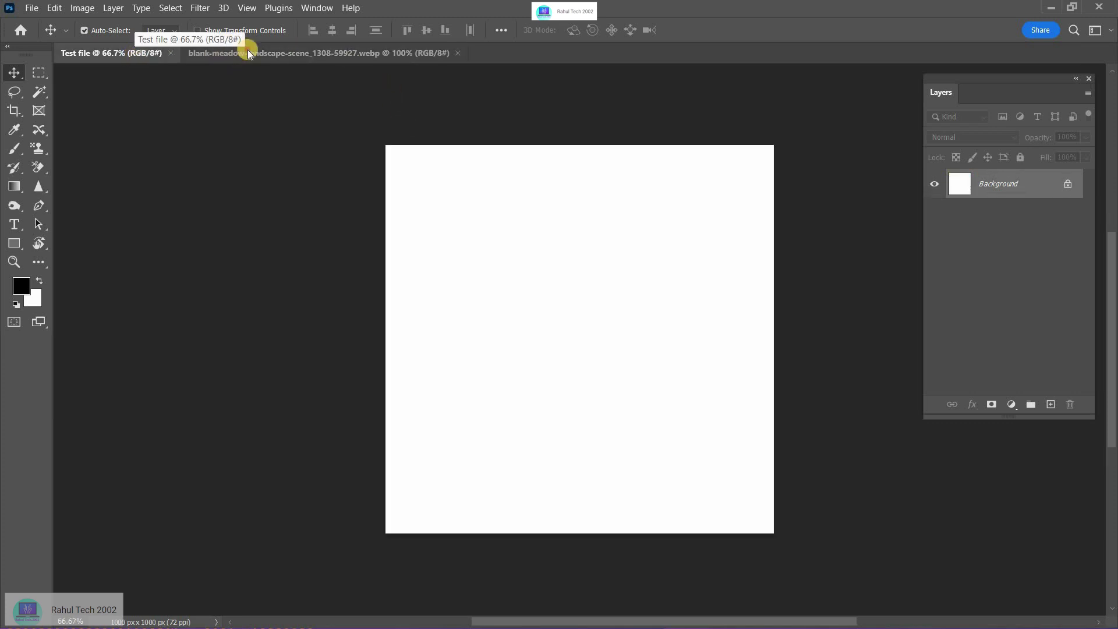
pyautogui.click(279, 53)
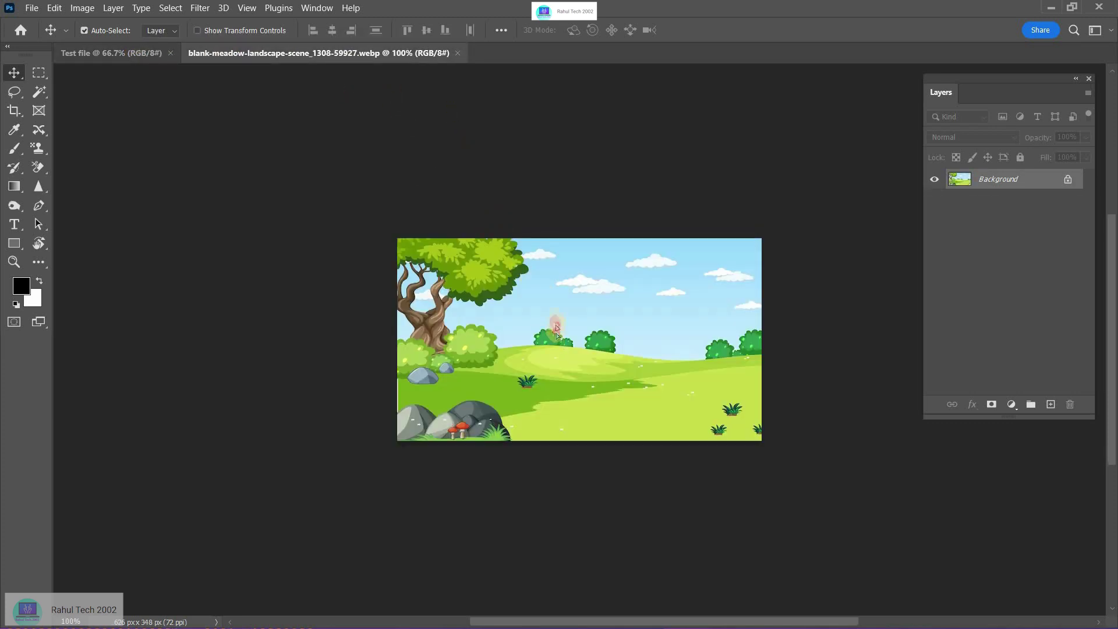
# Step: Unlock the meadow background as Layer 0 and copy it into Test file as a new layer
pyautogui.moveTo(556, 329); pyautogui.dragTo(564, 330)
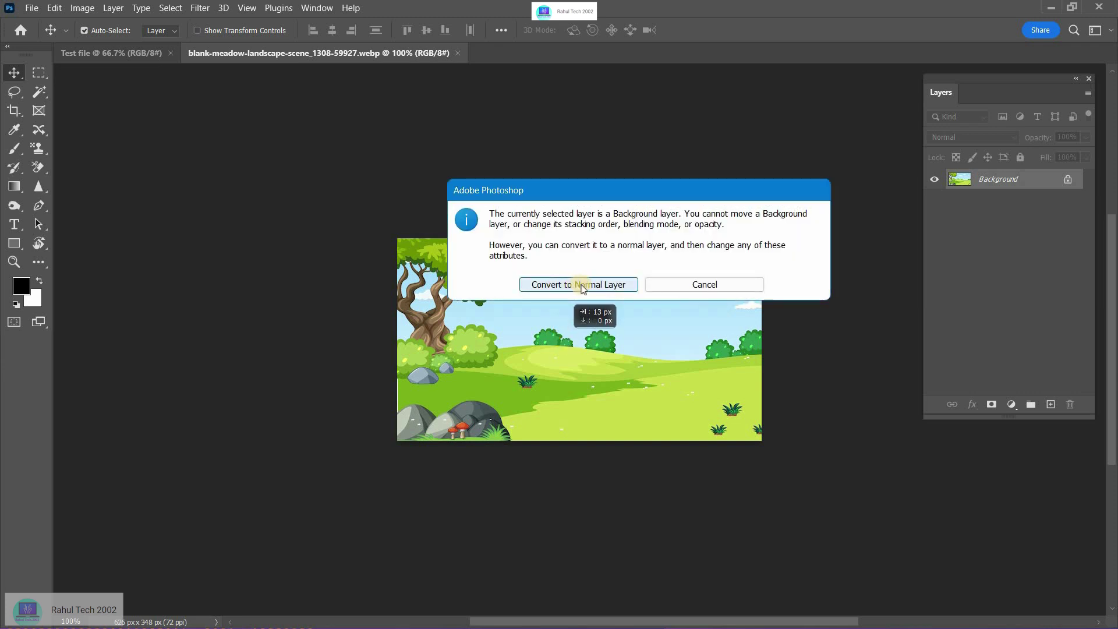
pyautogui.click(584, 284)
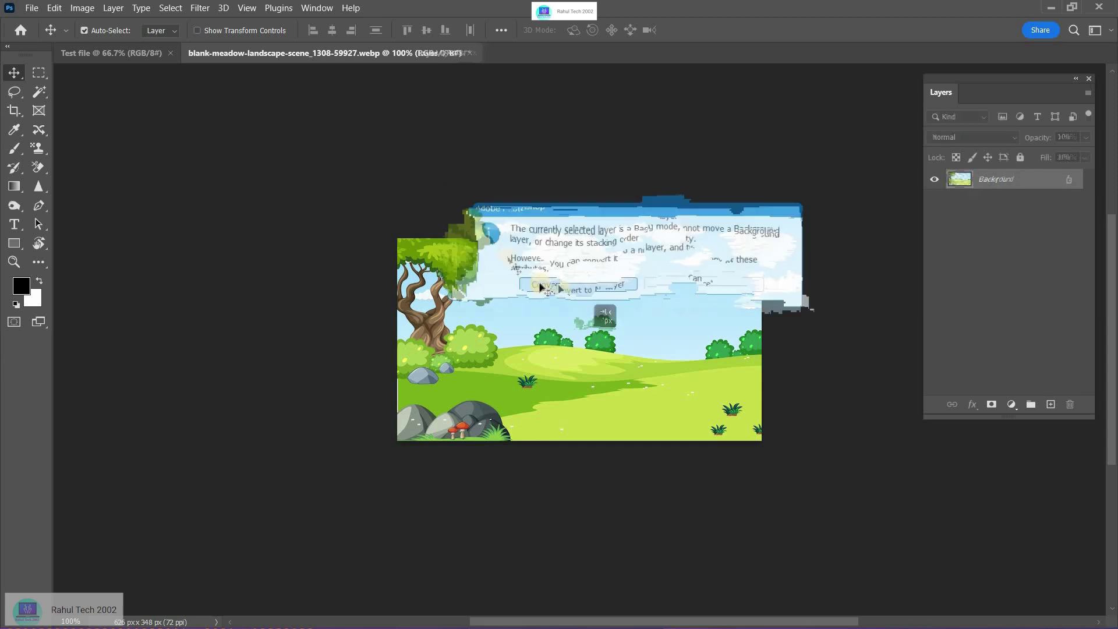
pyautogui.moveTo(543, 344)
pyautogui.mouseDown()
pyautogui.moveTo(565, 338)
pyautogui.moveTo(545, 345)
pyautogui.moveTo(580, 353)
pyautogui.moveTo(571, 310)
pyautogui.moveTo(120, 41)
pyautogui.mouseUp()
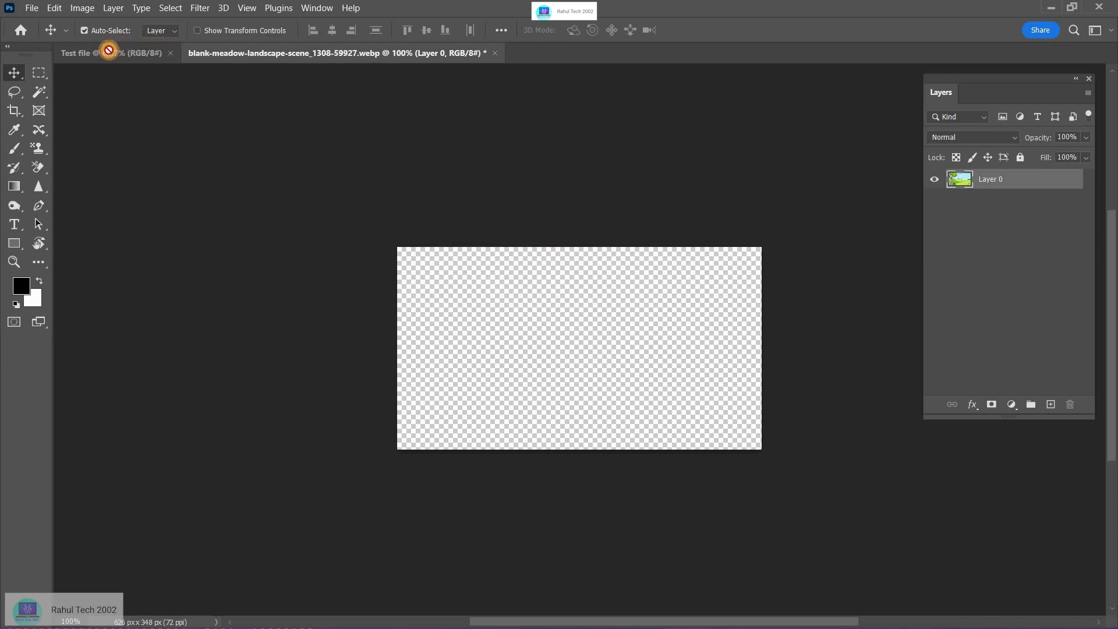
pyautogui.moveTo(108, 50)
pyautogui.mouseDown()
pyautogui.moveTo(560, 259)
pyautogui.moveTo(585, 285)
pyautogui.mouseUp()
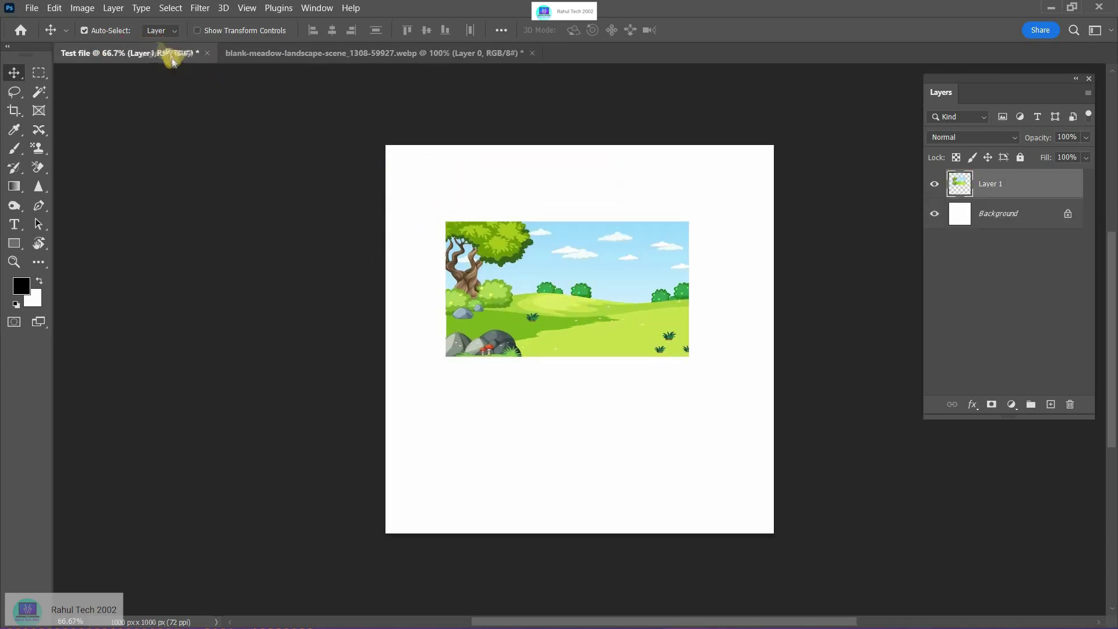
# Step: Close Test file, answering its save prompt
pyautogui.click(208, 53)
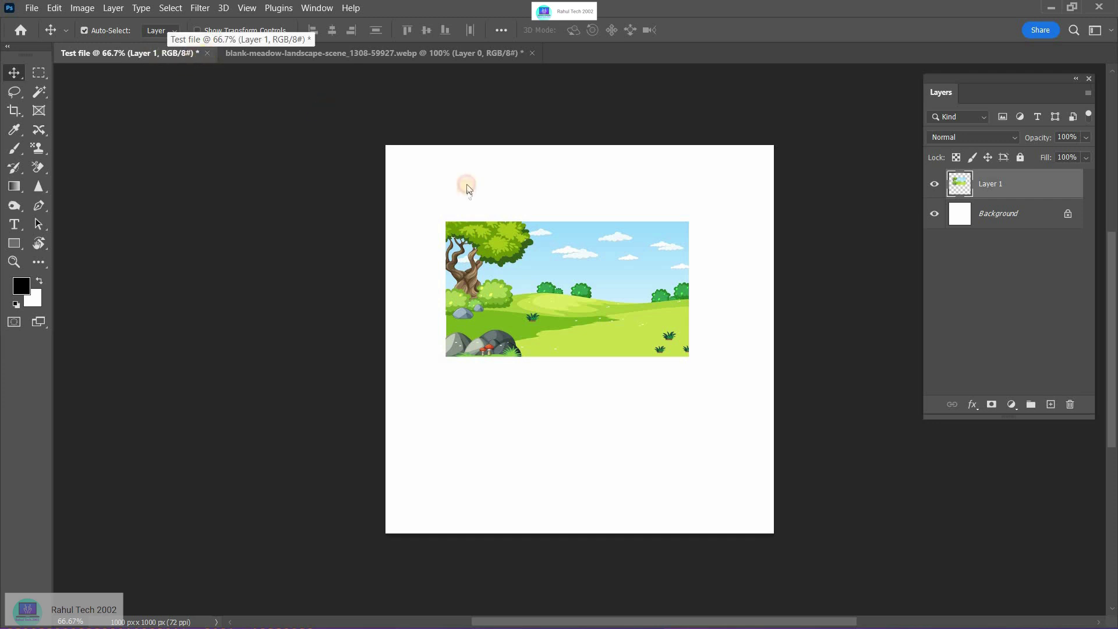
pyautogui.click(576, 249)
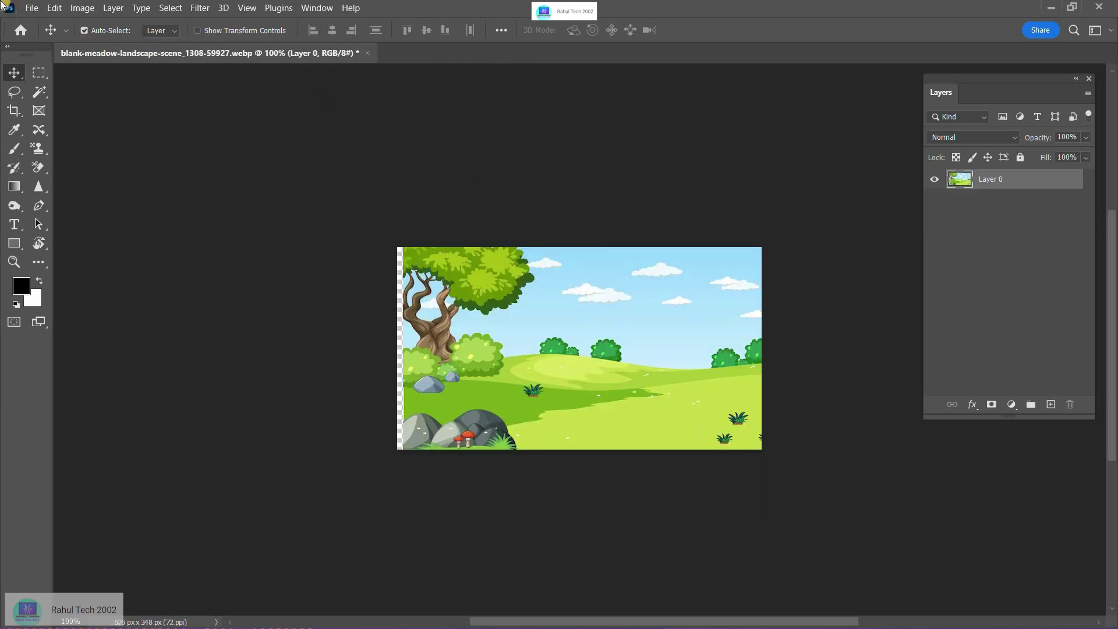
pyautogui.click(32, 8)
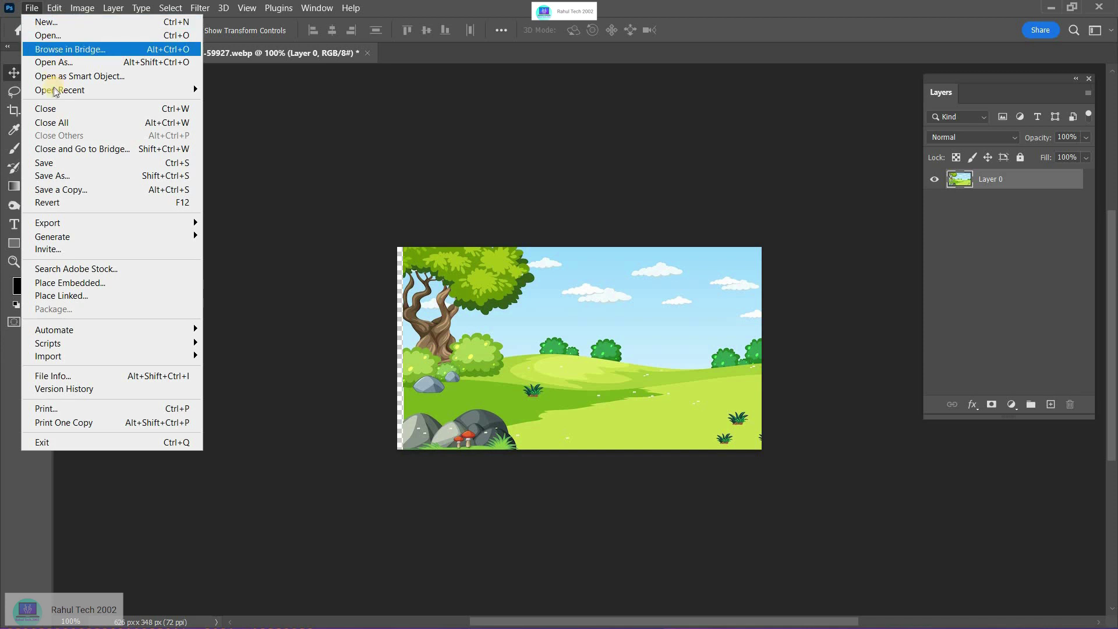
# Step: Create a 1000×1000 grayscale document and close the meadow image, discarding its changes
pyautogui.click(46, 21)
pyautogui.click(667, 299)
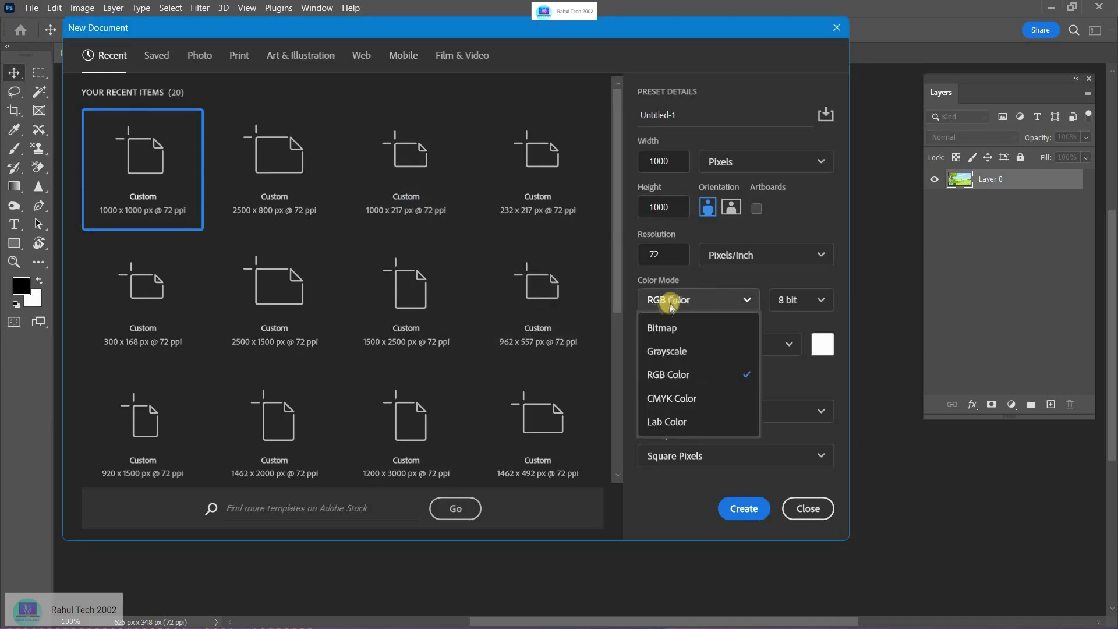
pyautogui.click(679, 356)
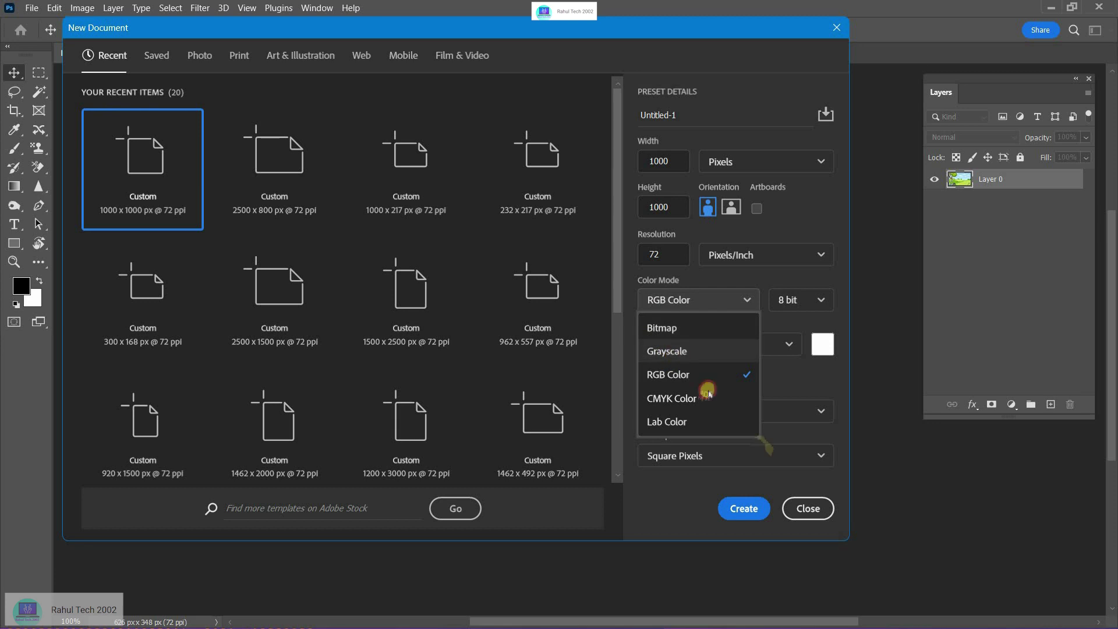
pyautogui.click(737, 509)
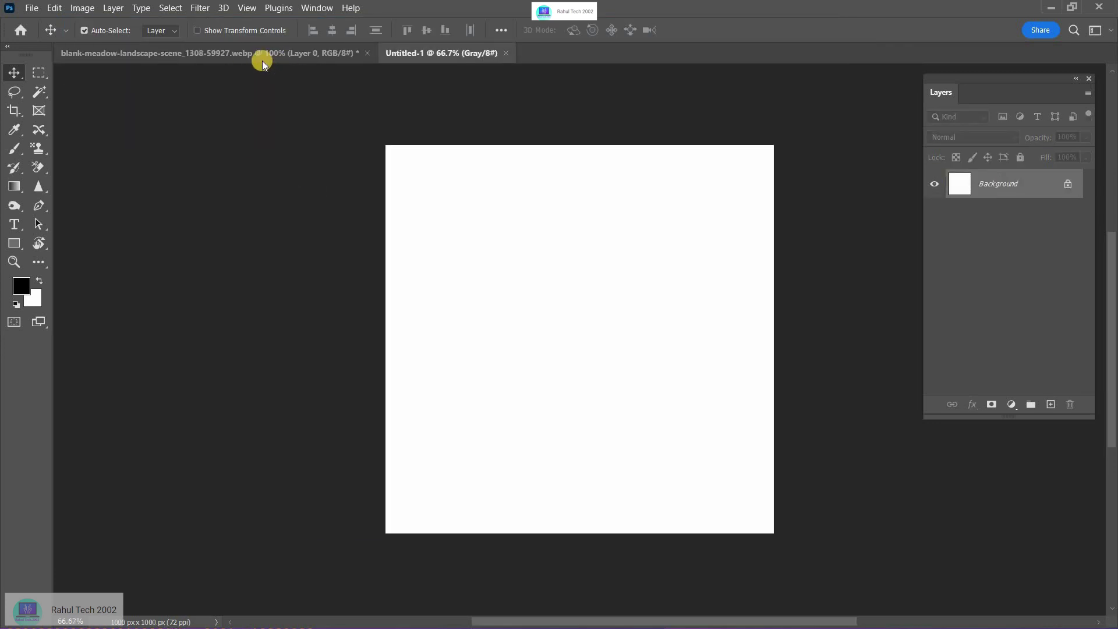
pyautogui.click(366, 54)
pyautogui.click(585, 251)
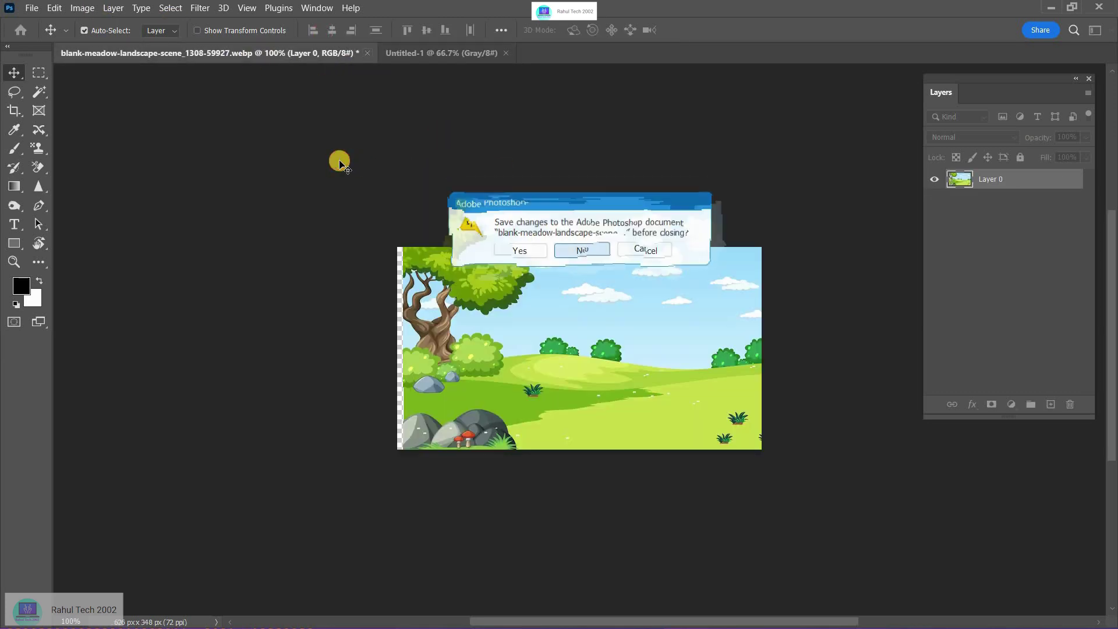
# Step: Create another 1000×1000 px grayscale document with a white background
pyautogui.hotkey('ctrl', 'n')
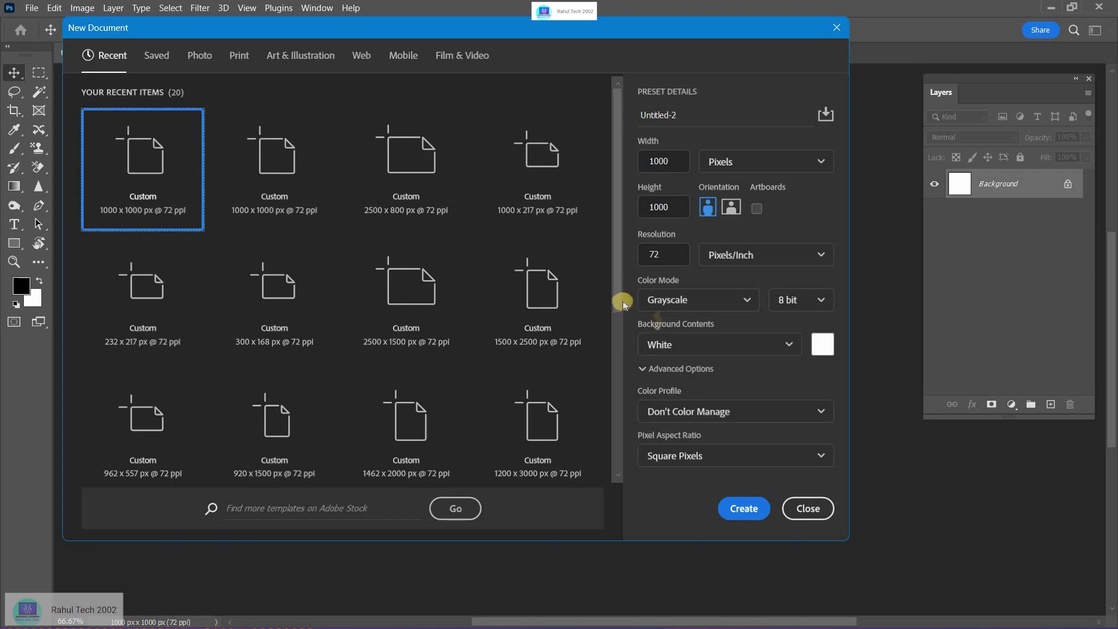
pyautogui.click(709, 342)
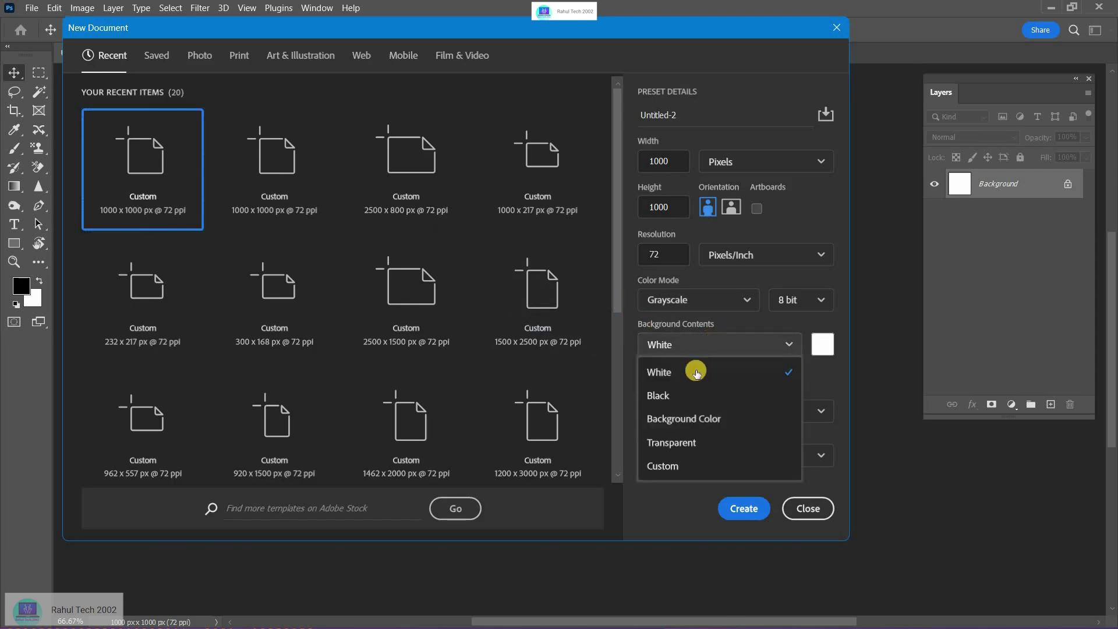
pyautogui.click(697, 304)
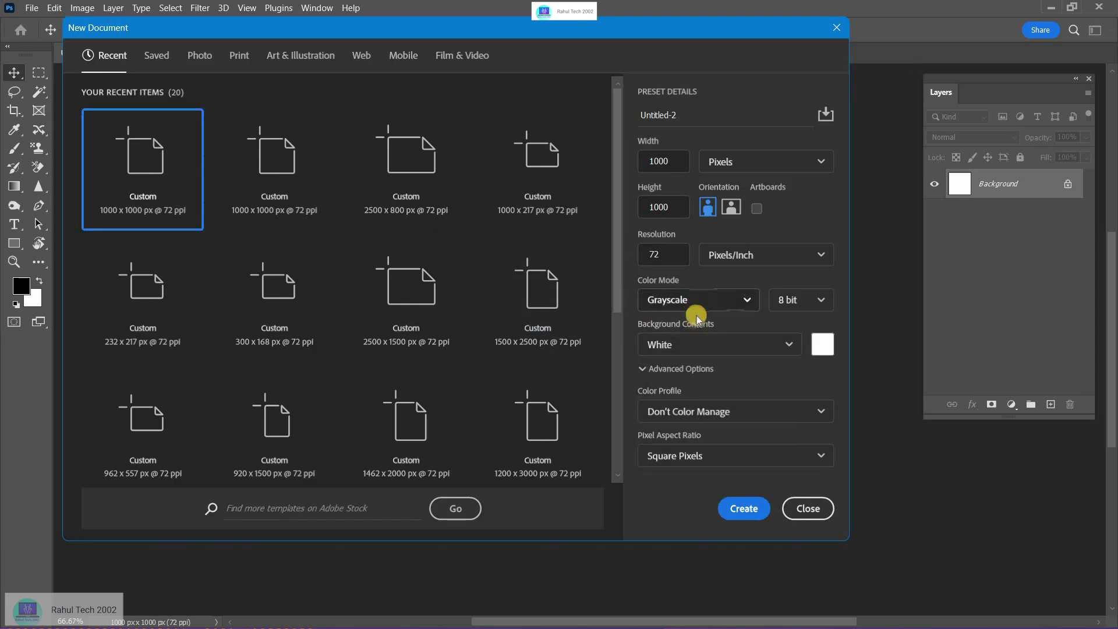
pyautogui.click(675, 353)
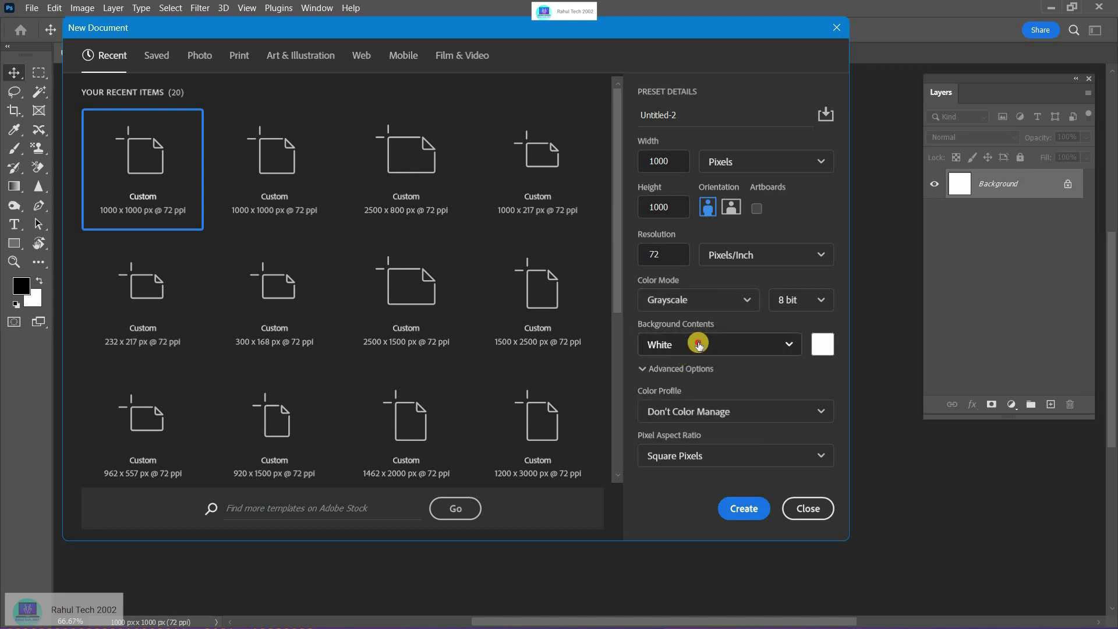
pyautogui.press('Return')
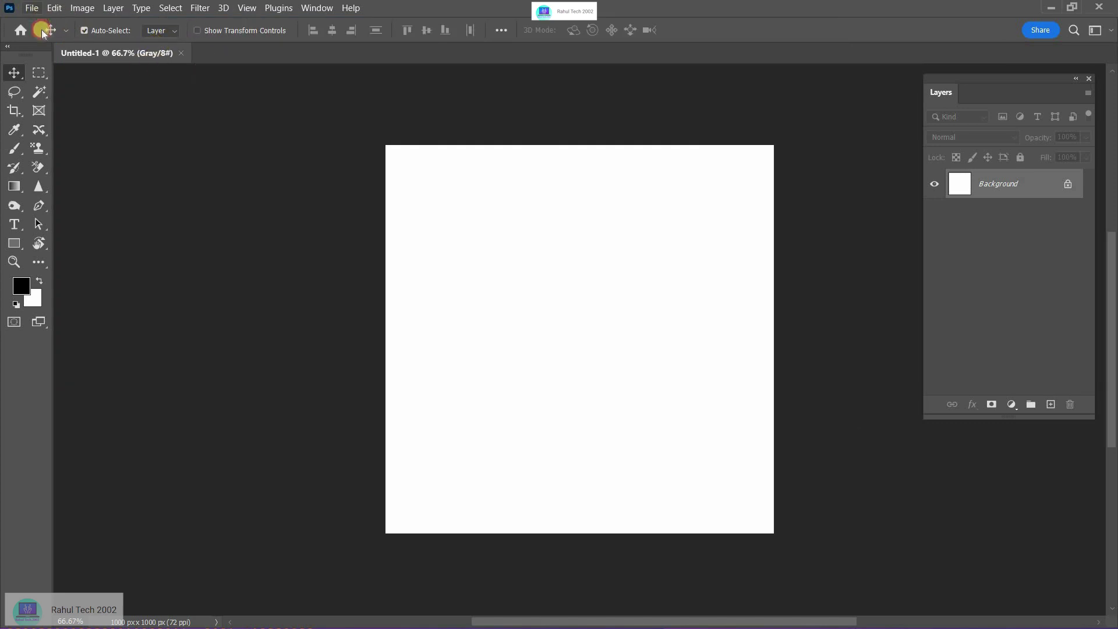
# Step: Open the Eiffel tower photo
pyautogui.click(32, 7)
pyautogui.click(35, 33)
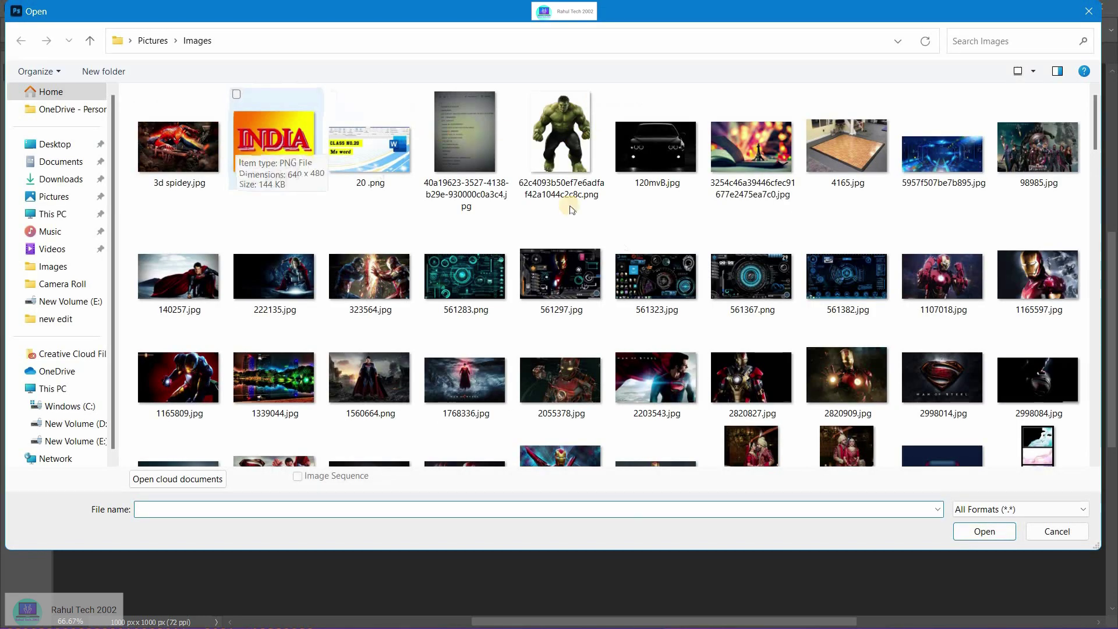
pyautogui.doubleClick(757, 152)
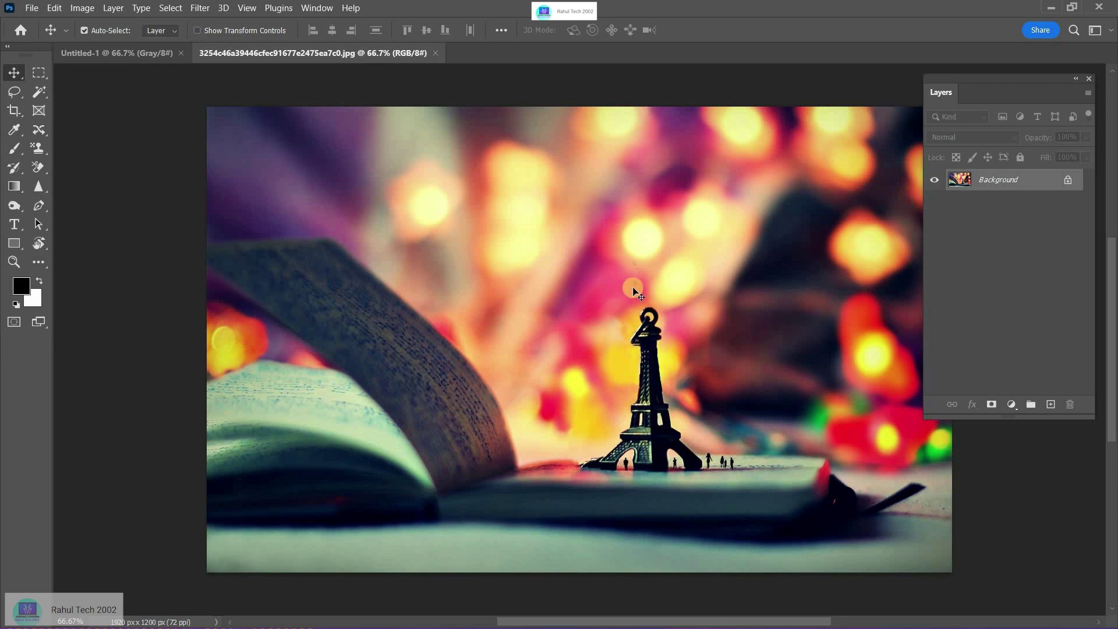
# Step: Convert the photo's background to a layer, copy it into Untitled-1, and close Untitled-1 without saving
pyautogui.moveTo(594, 227); pyautogui.dragTo(603, 229)
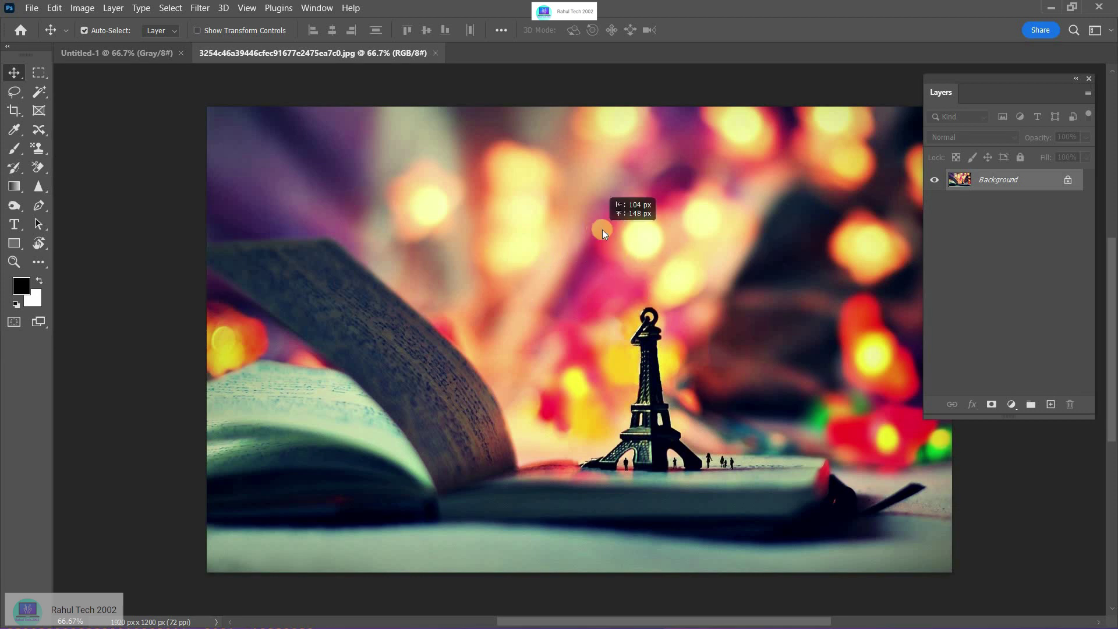
pyautogui.click(581, 285)
pyautogui.moveTo(581, 284)
pyautogui.mouseDown()
pyautogui.moveTo(445, 172)
pyautogui.moveTo(146, 38)
pyautogui.moveTo(122, 48)
pyautogui.moveTo(612, 352)
pyautogui.mouseUp()
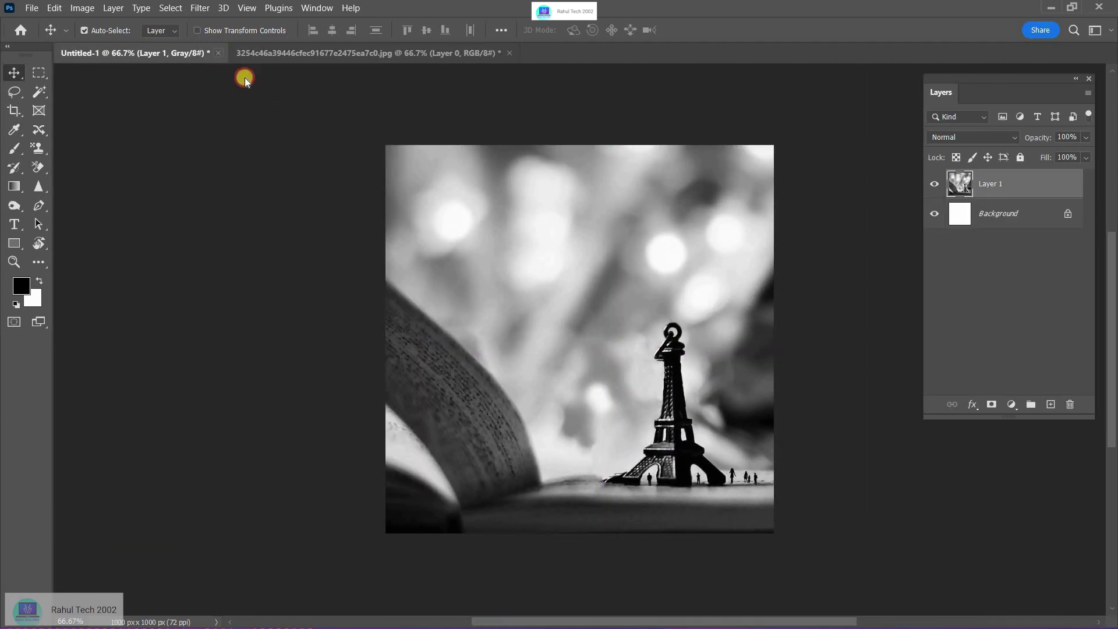
pyautogui.click(589, 252)
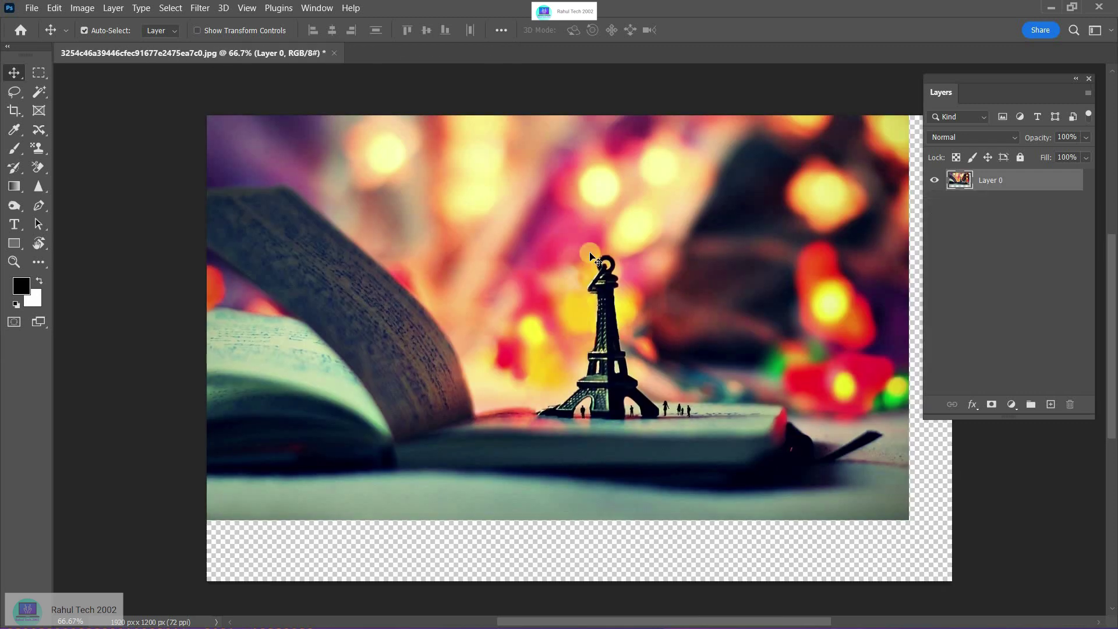
pyautogui.moveTo(603, 291)
pyautogui.mouseDown()
pyautogui.moveTo(627, 322)
pyautogui.moveTo(600, 297)
pyautogui.mouseUp()
# Step: Create a 1000×1000 RGB Color document with a bright red background
pyautogui.hotkey('ctrl', 'n')
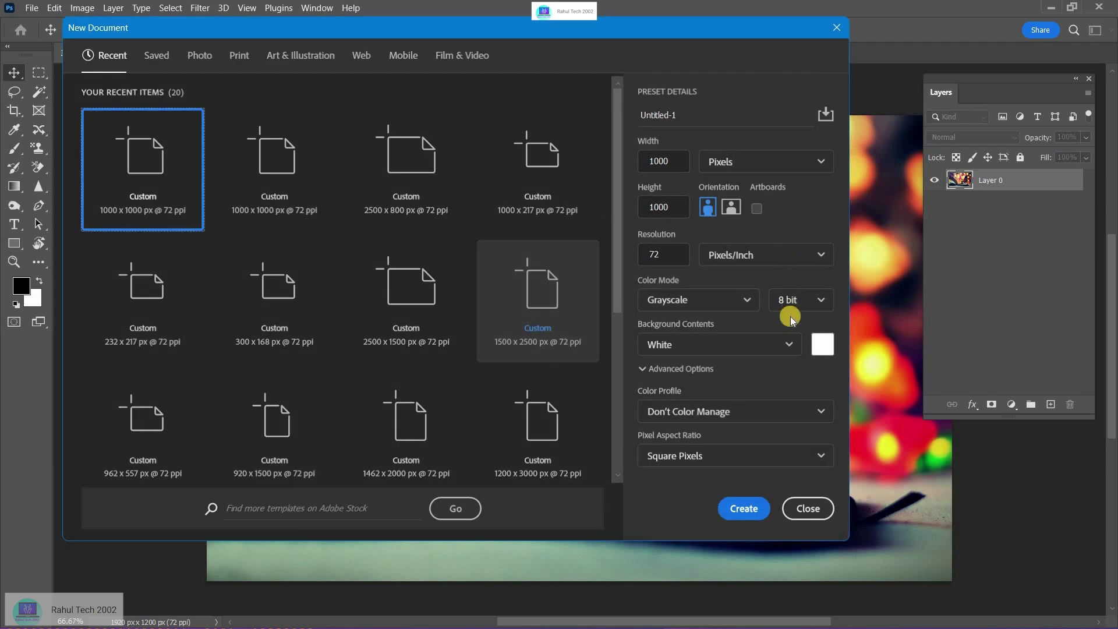
pyautogui.click(739, 302)
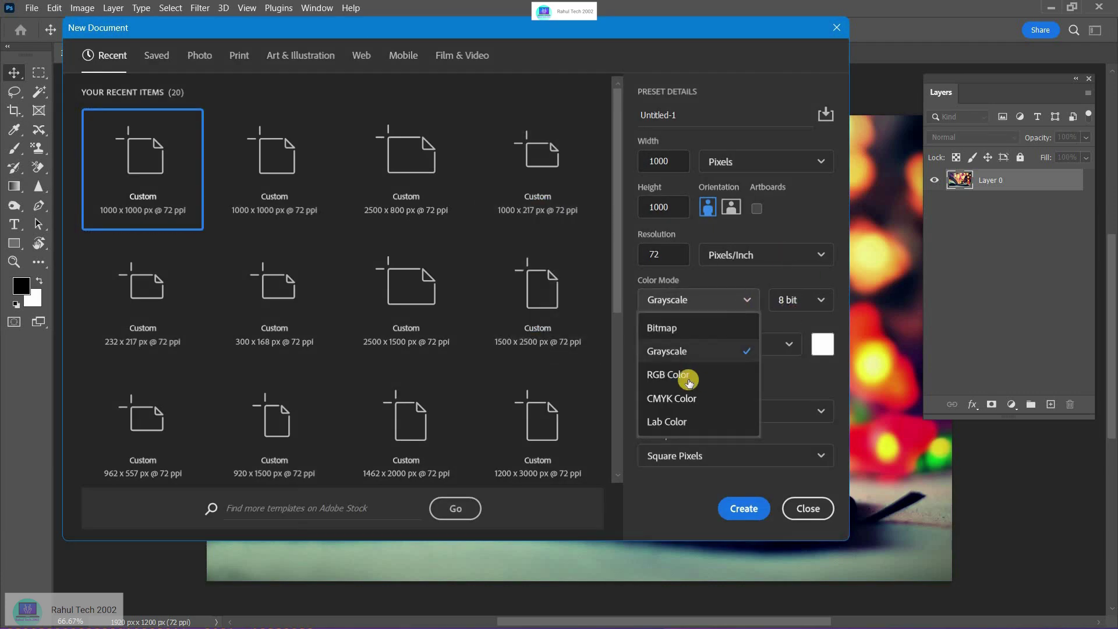
pyautogui.click(689, 378)
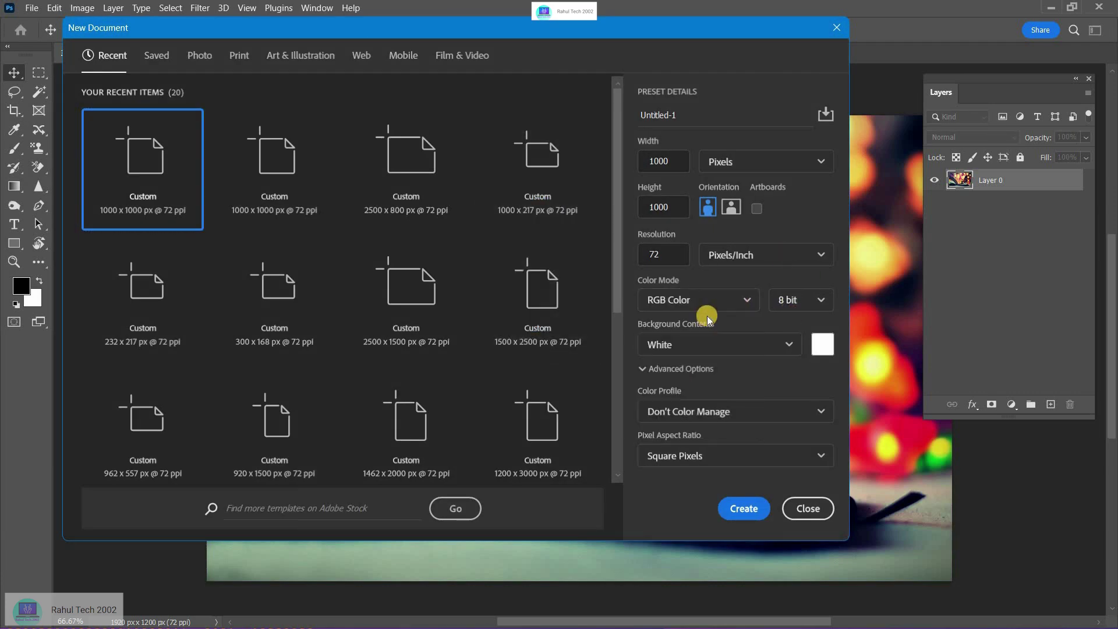
pyautogui.click(716, 300)
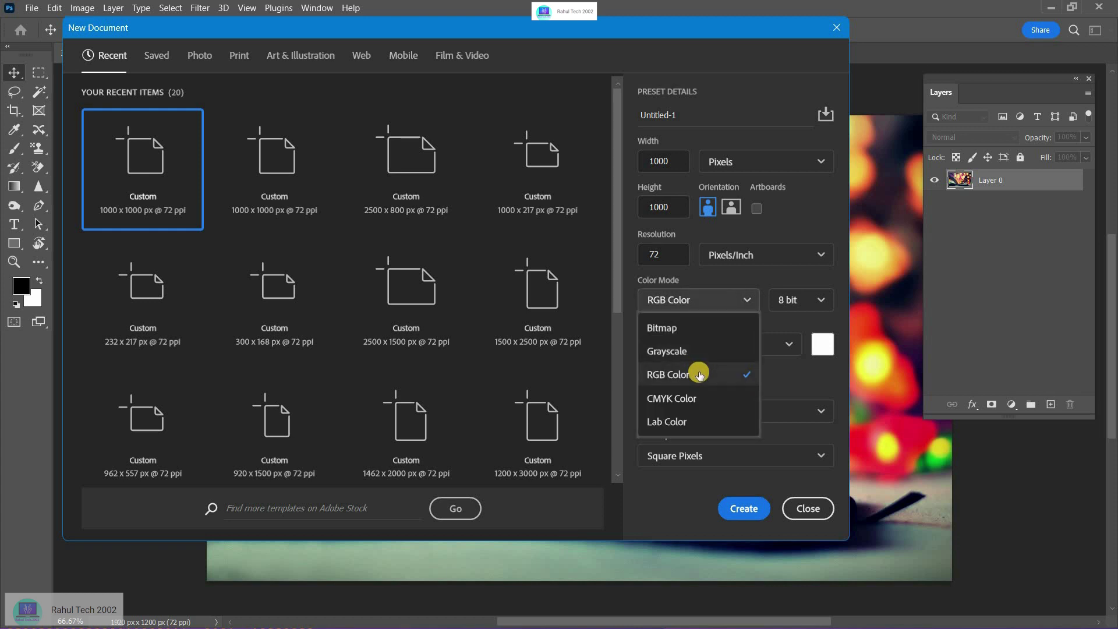
pyautogui.click(700, 375)
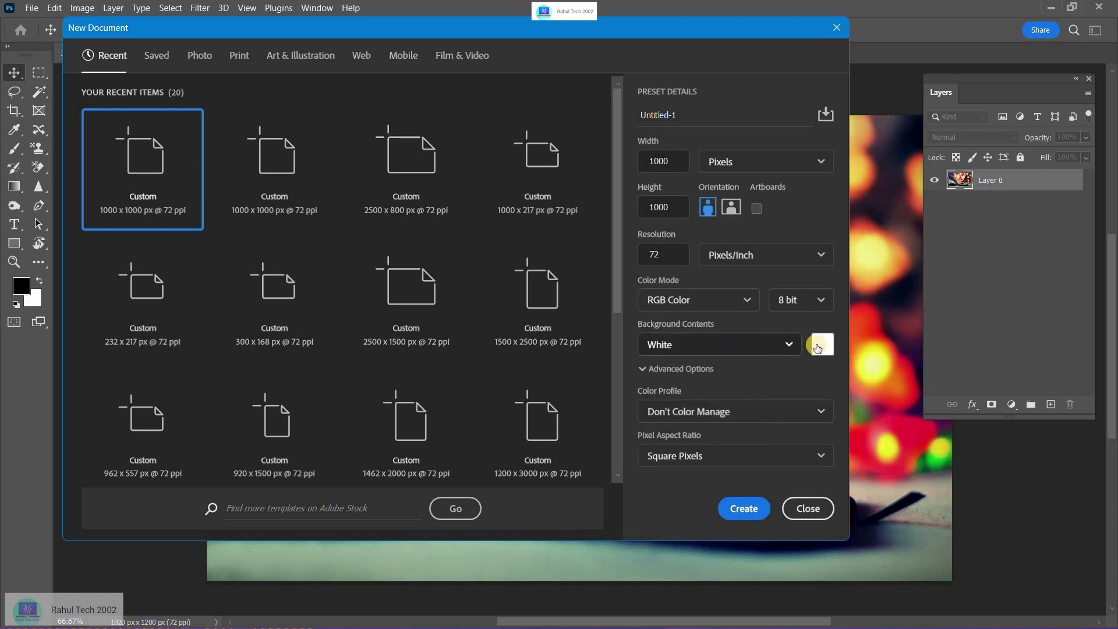
pyautogui.click(818, 348)
pyautogui.click(583, 226)
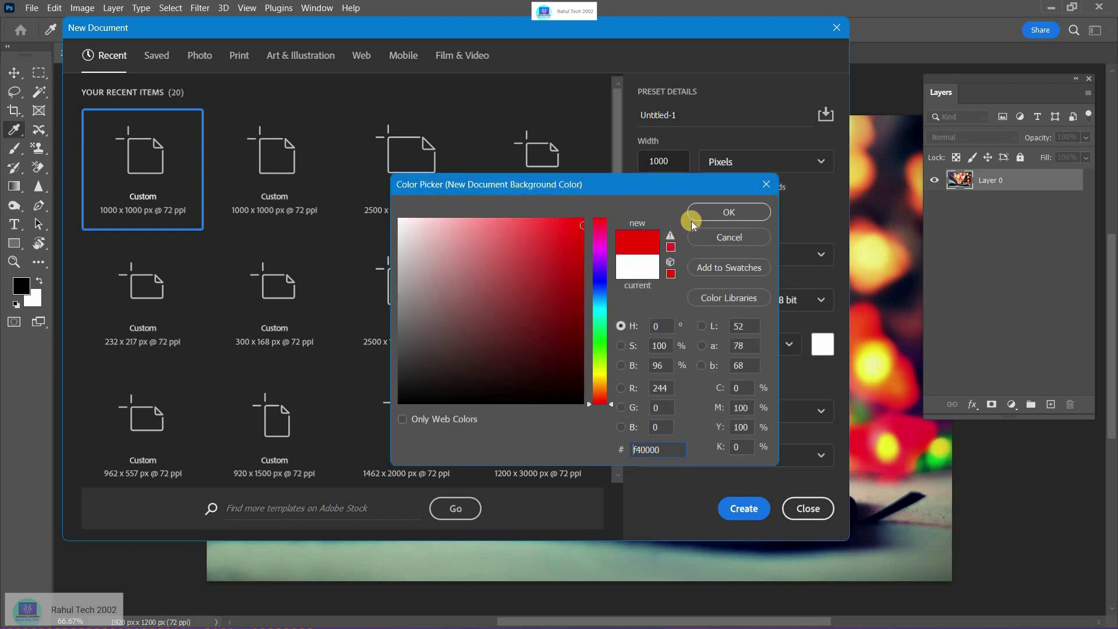
pyautogui.press('Return')
pyautogui.click(744, 508)
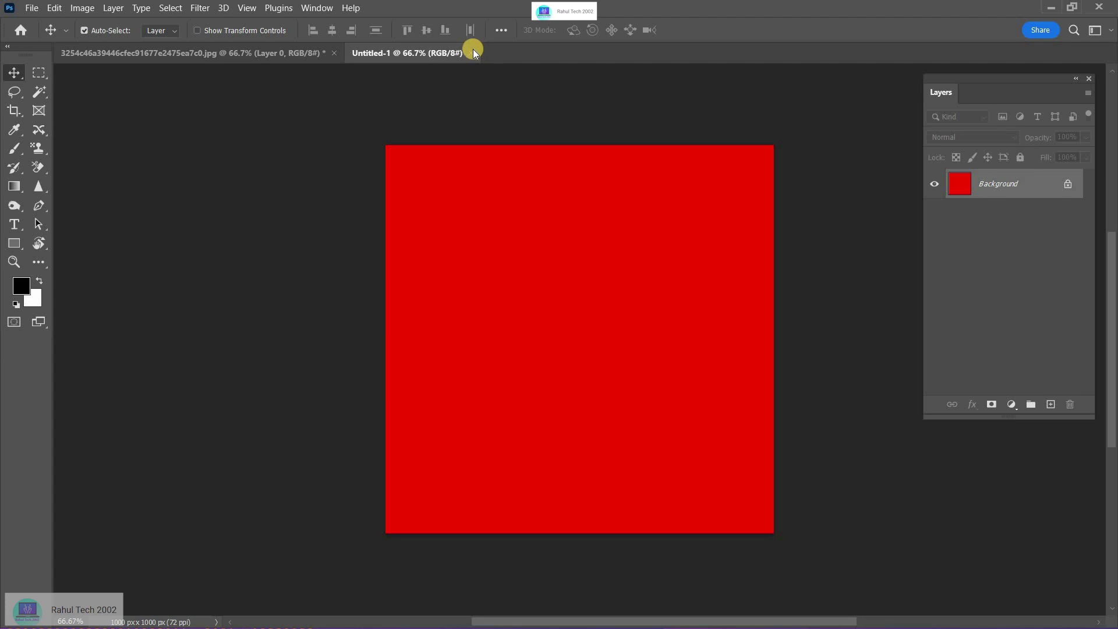
# Step: Close the red document and create a 1000×1000 RGB document with a white background
pyautogui.click(474, 52)
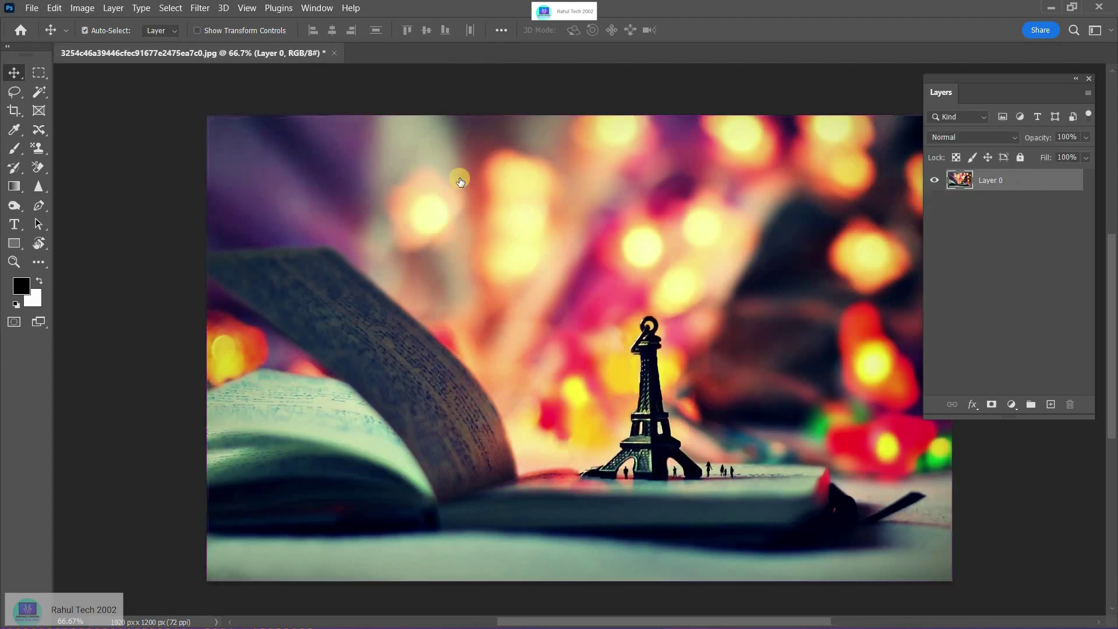
pyautogui.hotkey('ctrl', 'n')
pyautogui.click(823, 345)
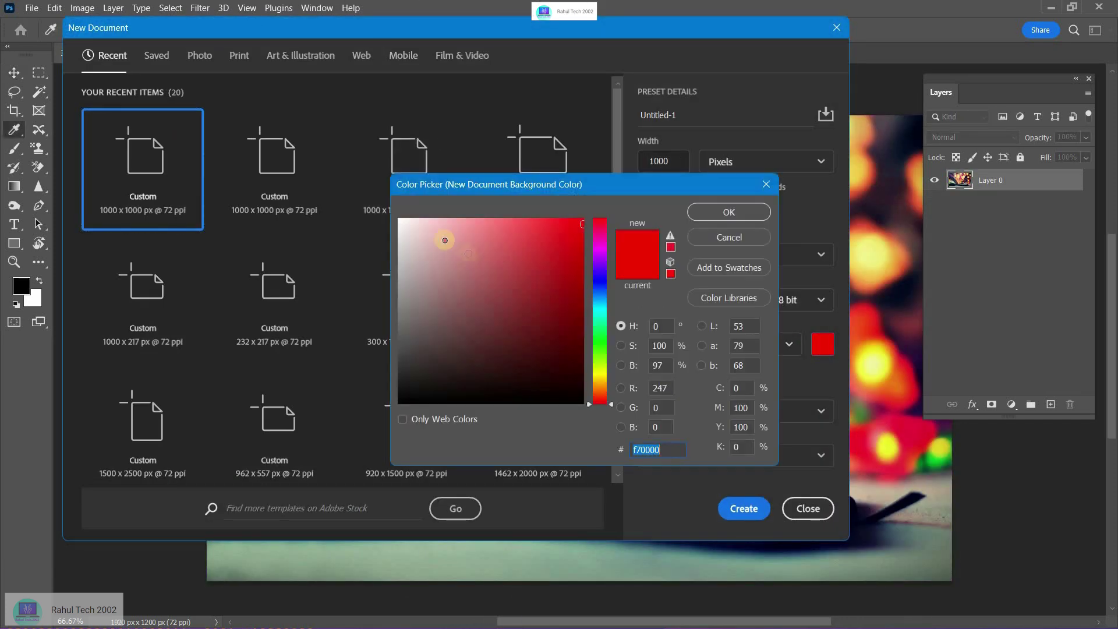
pyautogui.moveTo(445, 240); pyautogui.dragTo(387, 212)
pyautogui.click(712, 216)
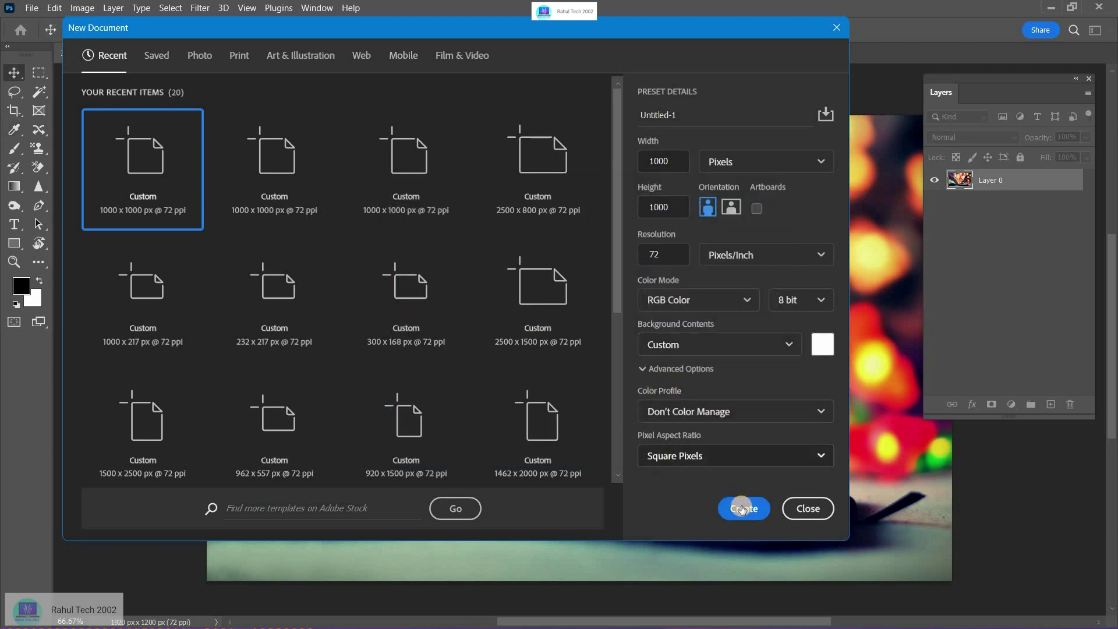
pyautogui.click(742, 509)
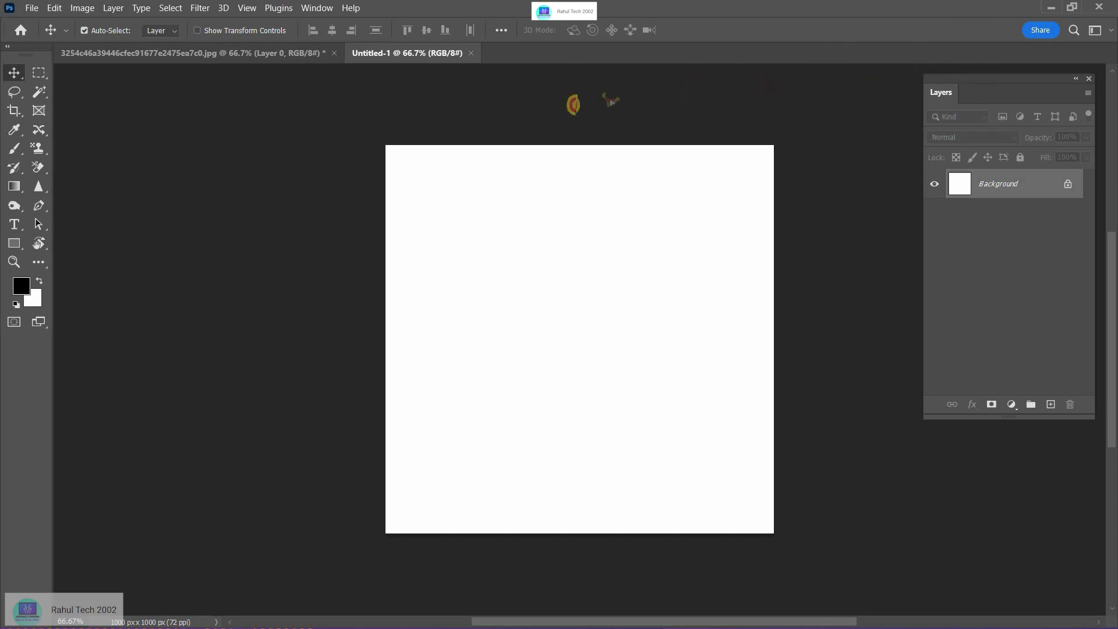
# Step: Open the Eiffel tower photo jpg
pyautogui.moveTo(611, 100)
pyautogui.mouseDown()
pyautogui.moveTo(648, 148)
pyautogui.moveTo(628, 140)
pyautogui.mouseUp()
pyautogui.click(621, 138)
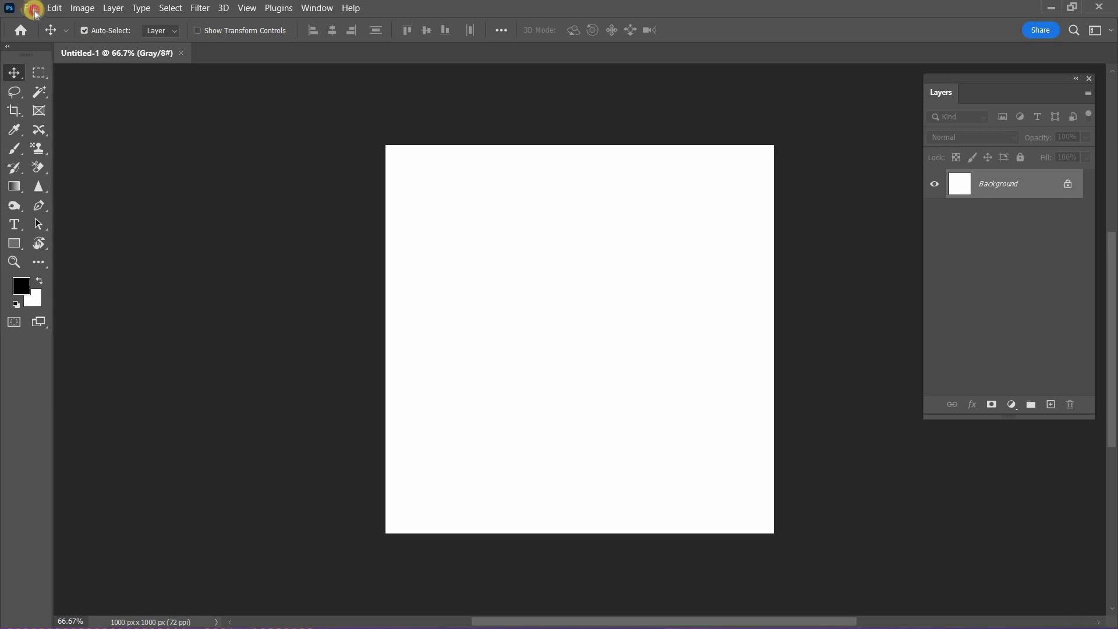
pyautogui.click(34, 11)
pyautogui.click(35, 36)
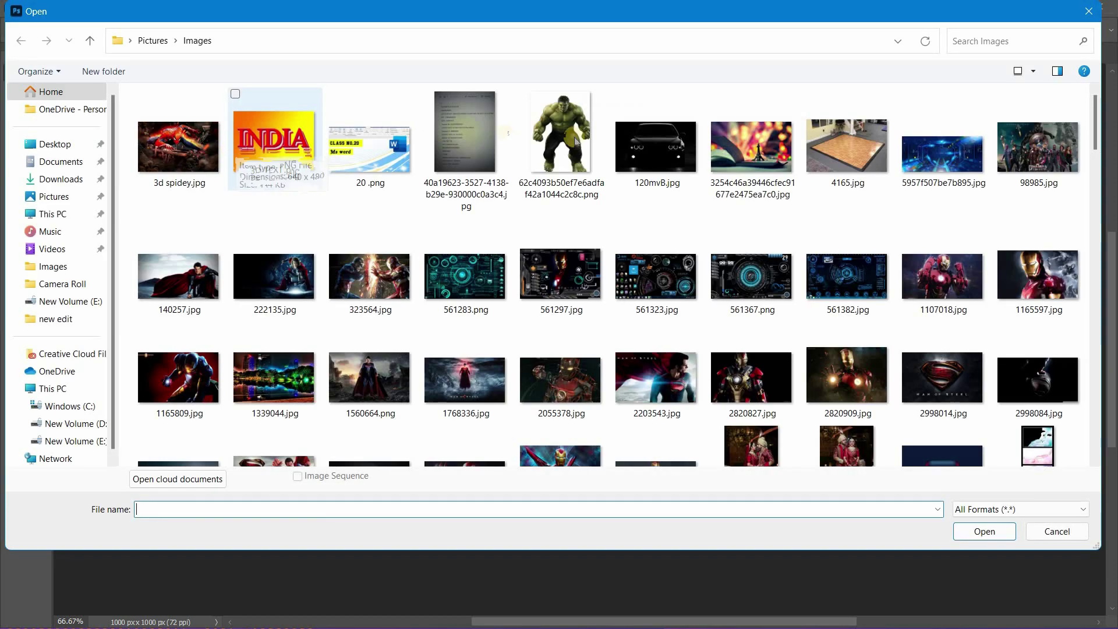
pyautogui.doubleClick(756, 152)
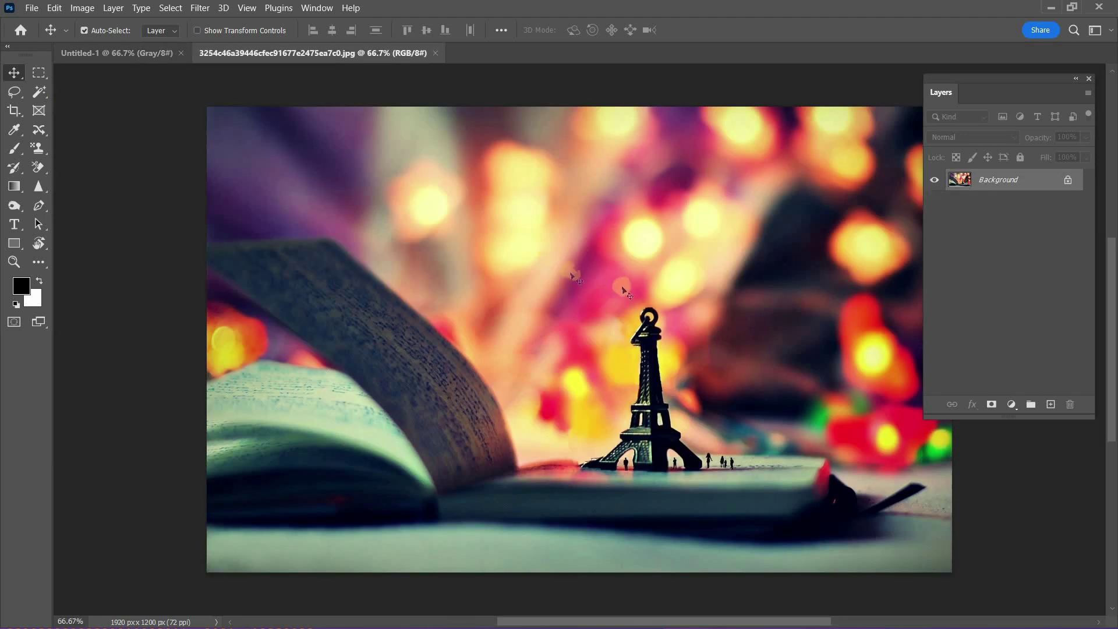
# Step: Copy the unlocked photo into the grayscale canvas, close that canvas unsaved, and reopen New Document
pyautogui.moveTo(630, 275)
pyautogui.mouseDown()
pyautogui.moveTo(541, 245)
pyautogui.moveTo(129, 42)
pyautogui.mouseUp()
pyautogui.click(550, 267)
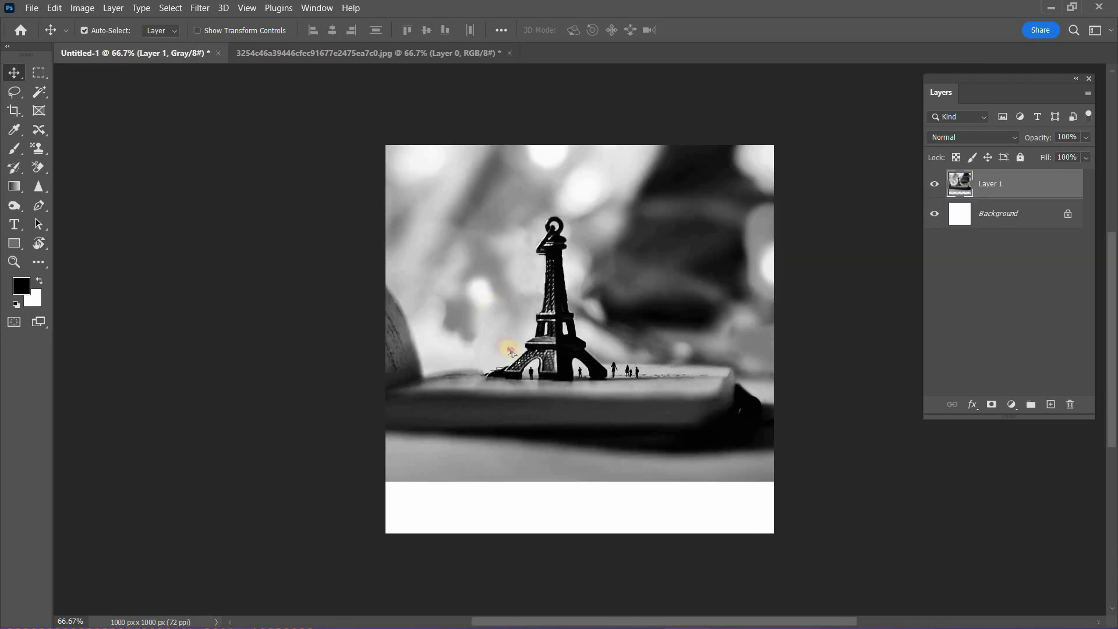
pyautogui.moveTo(120, 51)
pyautogui.mouseDown()
pyautogui.moveTo(552, 310)
pyautogui.moveTo(654, 315)
pyautogui.mouseUp()
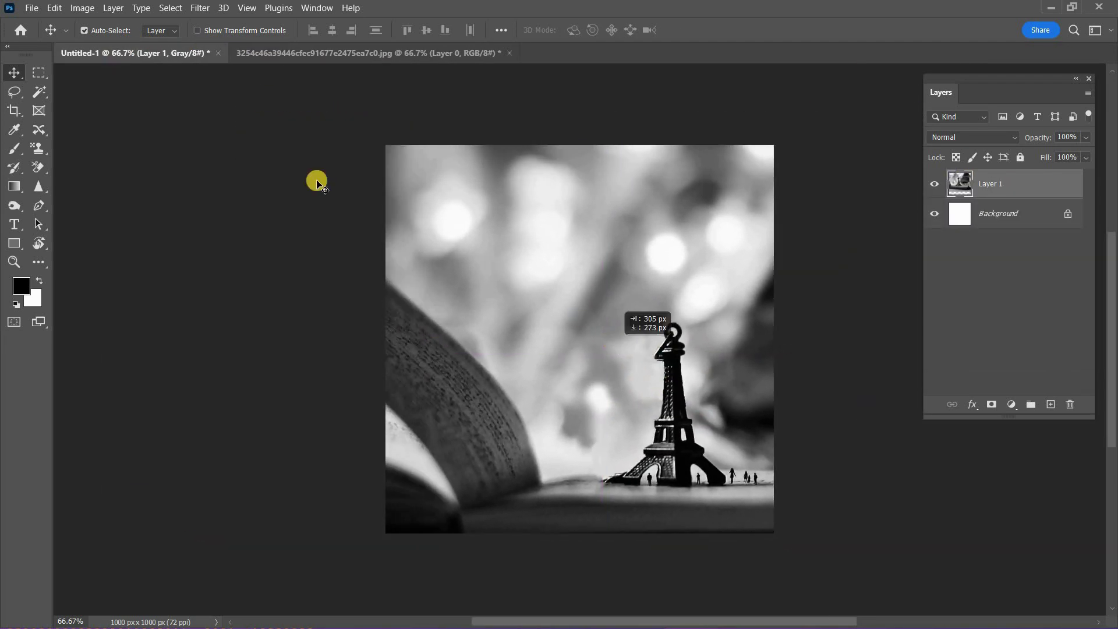
pyautogui.click(219, 53)
pyautogui.click(582, 251)
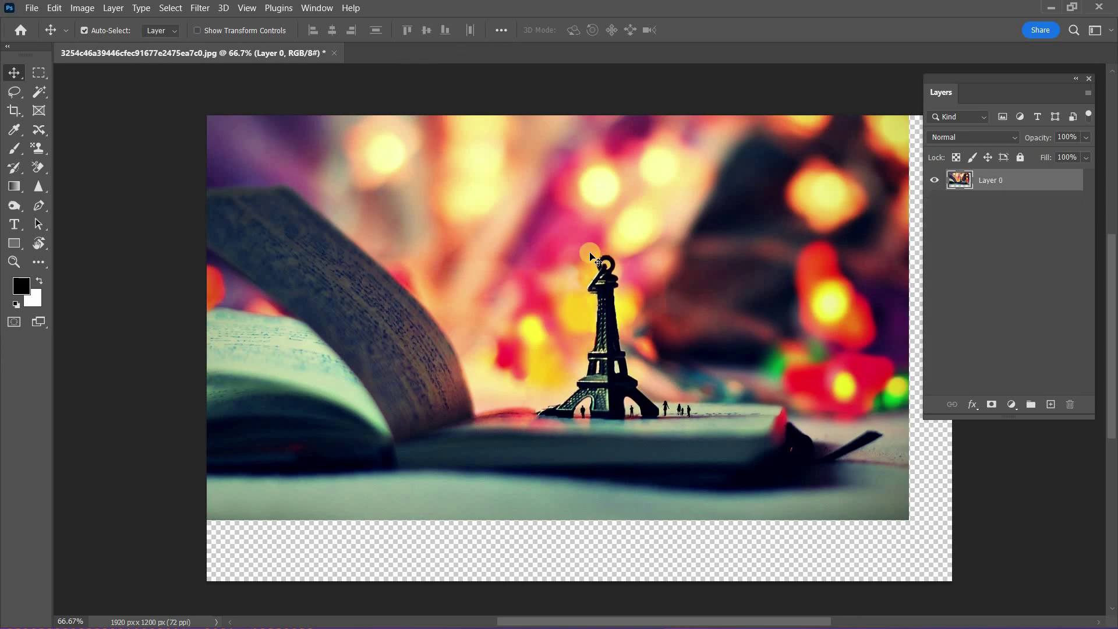
pyautogui.moveTo(627, 324); pyautogui.dragTo(600, 300)
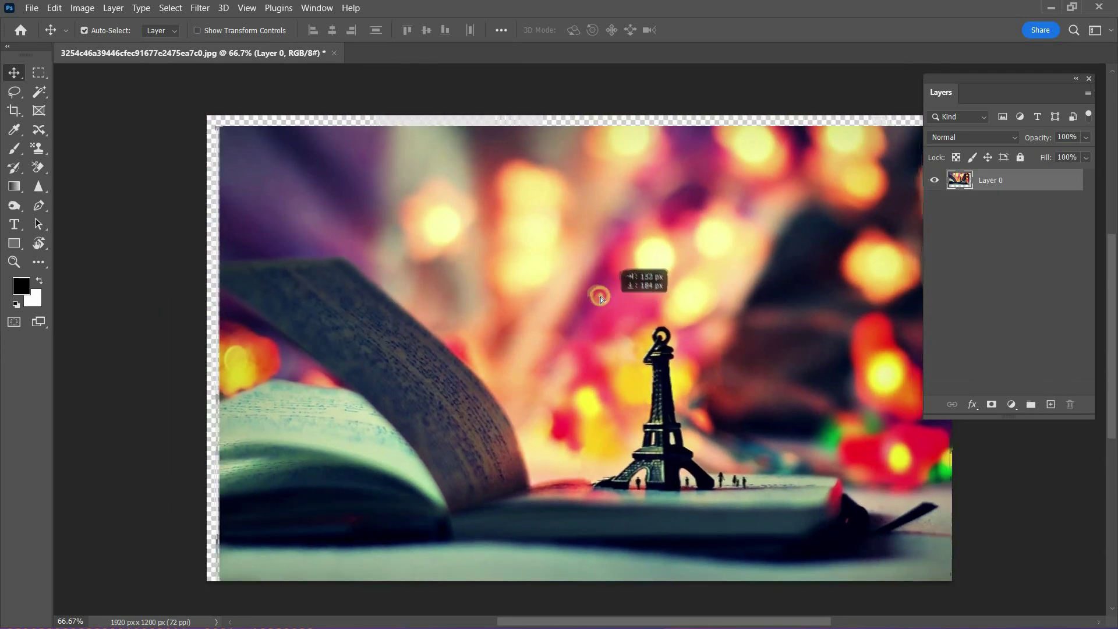
pyautogui.hotkey('ctrl', 'n')
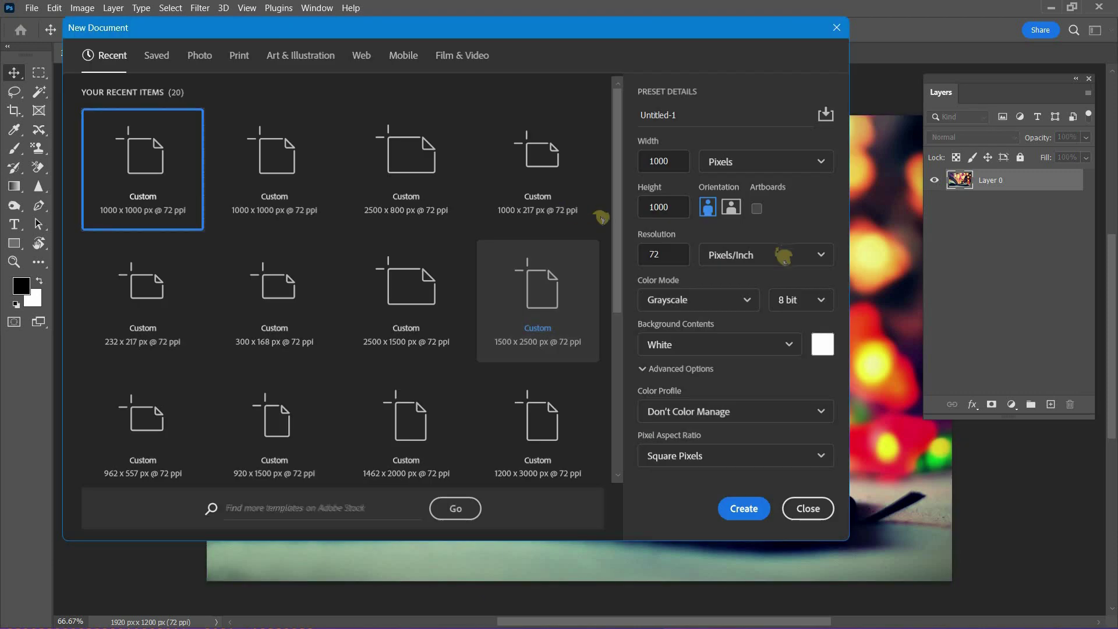